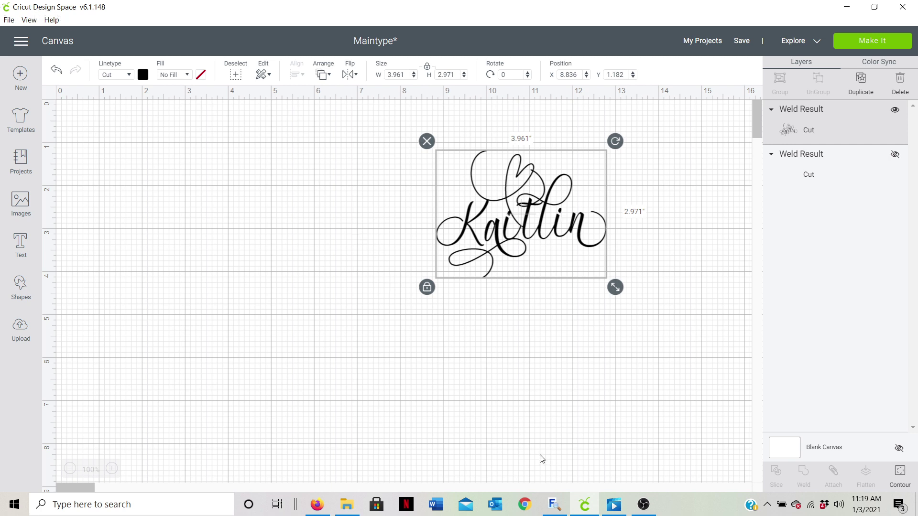
# - Move the existing name design about 3 inches to the right to free up canvas space
pyautogui.click(553, 506)
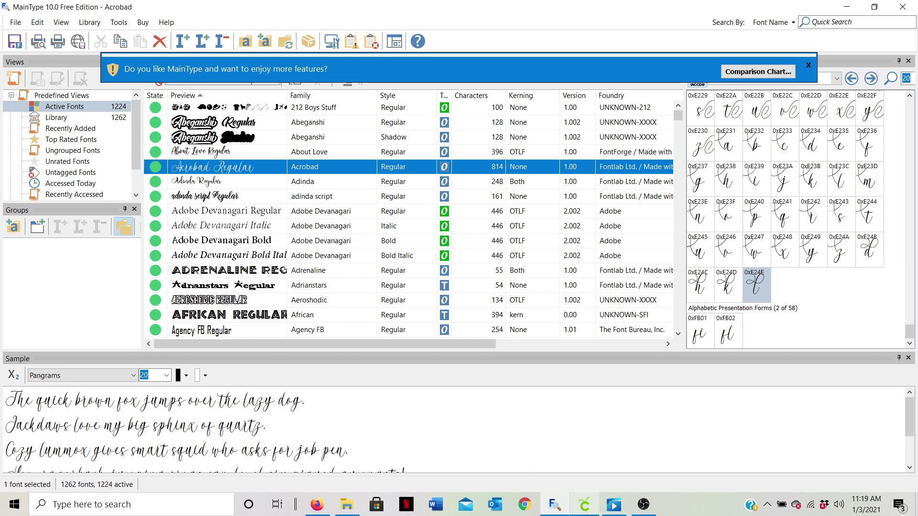
pyautogui.click(591, 513)
pyautogui.moveTo(539, 250); pyautogui.dragTo(670, 240)
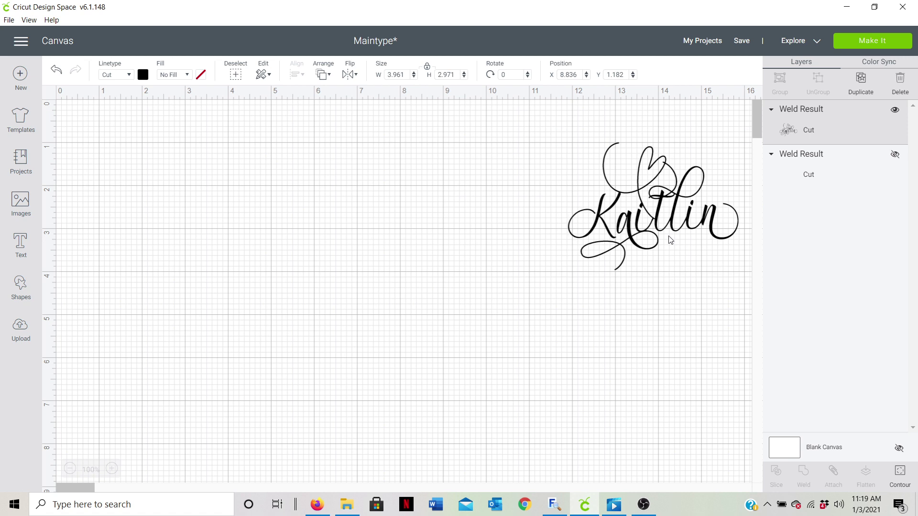
# - Add a new Acrobad text object containing the same first name as the existing design
pyautogui.click(21, 247)
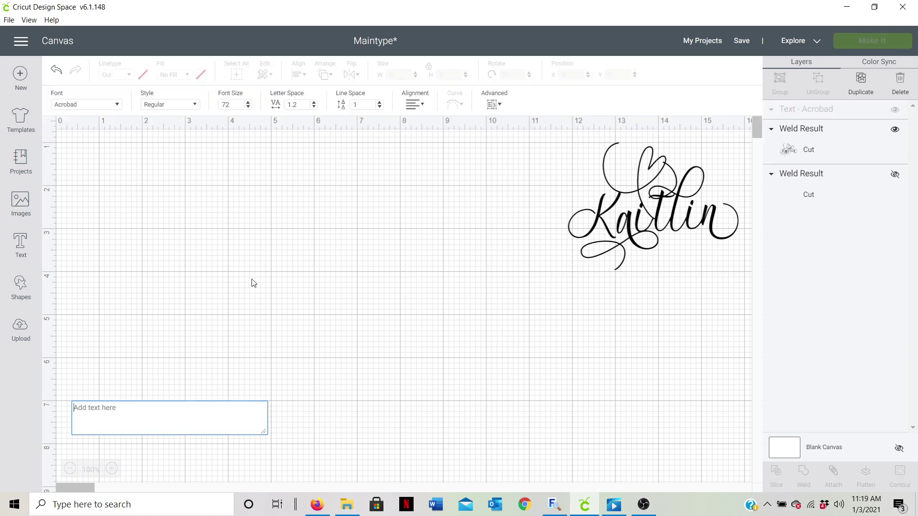
pyautogui.write('K')
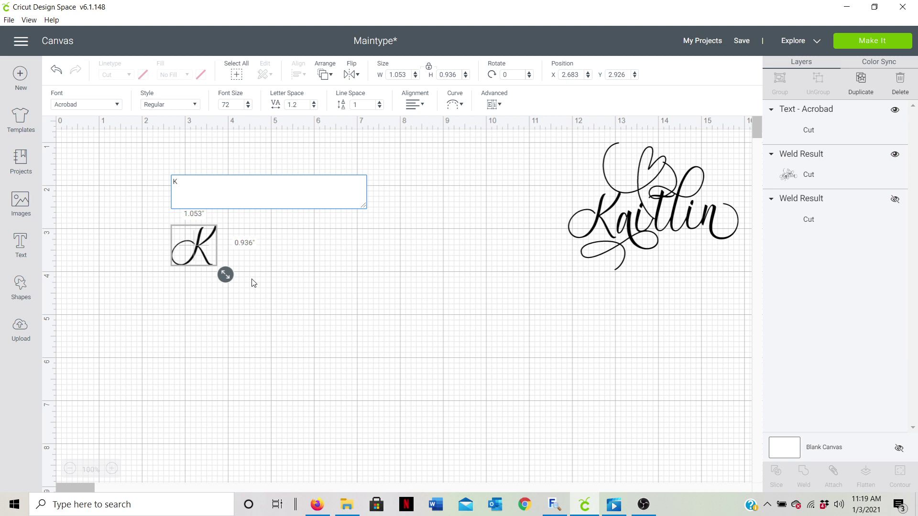
pyautogui.write('aitlin')
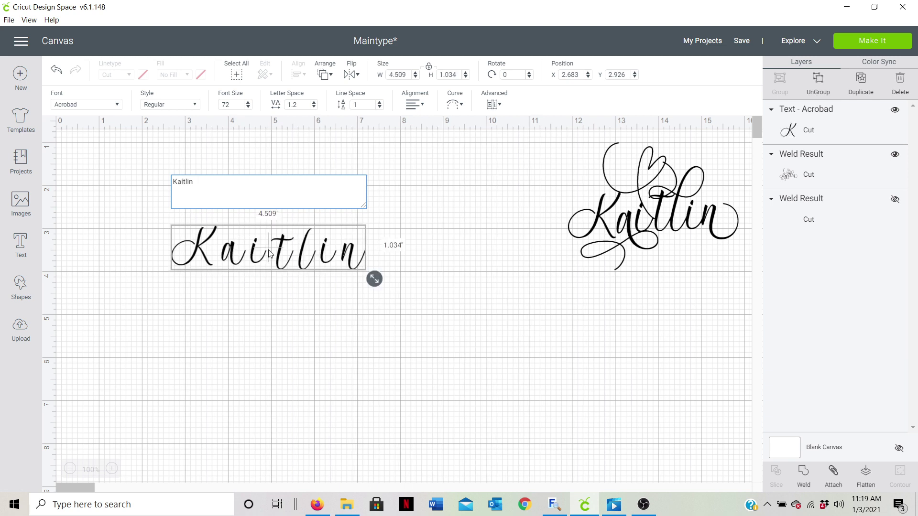
# - Reduce the new text's letter spacing to -0.4 so the script letters join more closely
pyautogui.click(314, 107)
pyautogui.click(314, 107)
pyautogui.click(314, 107)
pyautogui.click(314, 107)
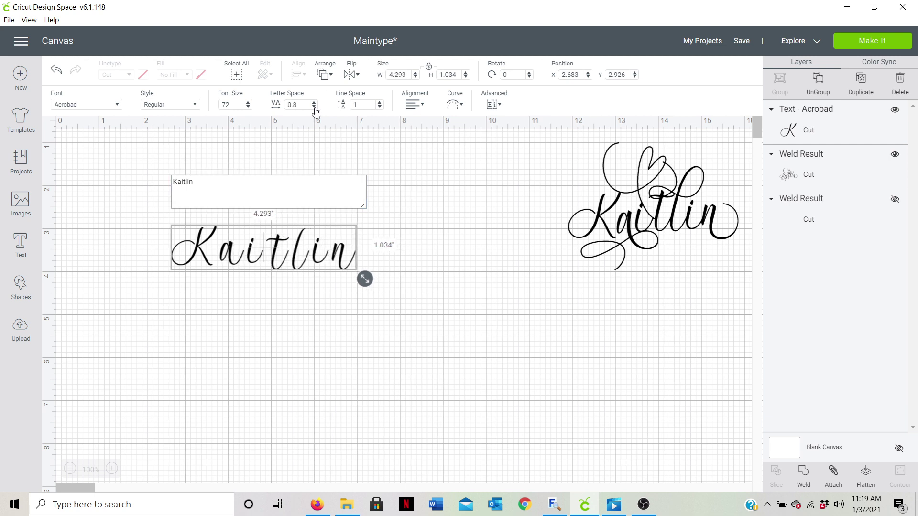
pyautogui.click(314, 107)
pyautogui.click(314, 107)
pyautogui.click(314, 107)
pyautogui.click(314, 107)
pyautogui.click(314, 107)
pyautogui.click(314, 107)
pyautogui.click(314, 107)
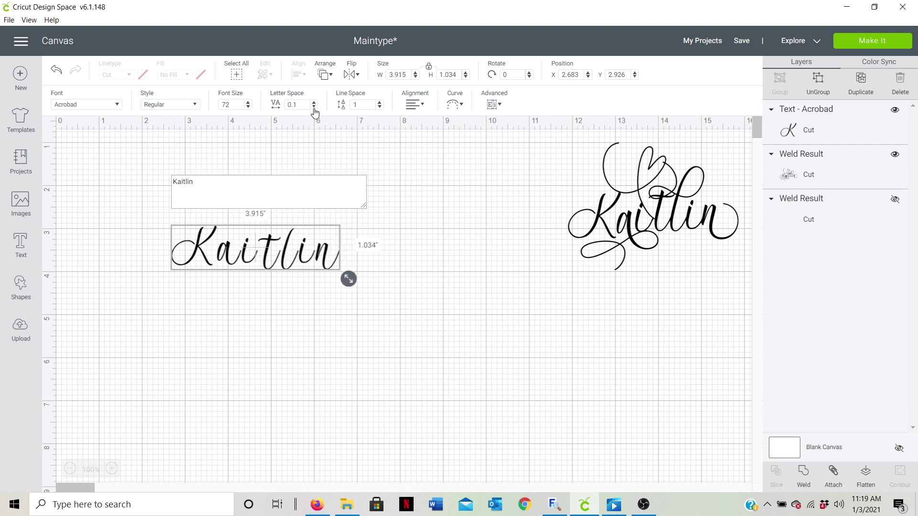
pyautogui.click(314, 107)
pyautogui.click(314, 107)
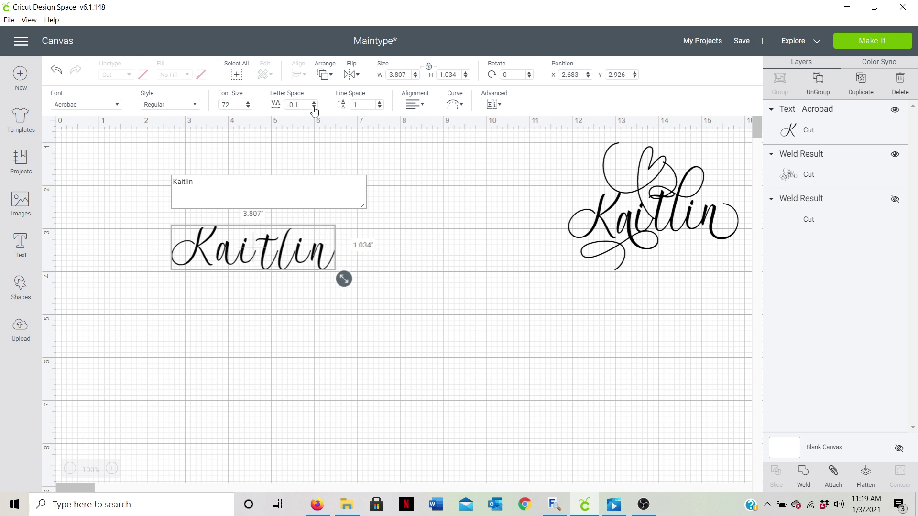
pyautogui.click(314, 107)
pyautogui.click(314, 107)
pyautogui.click(314, 107)
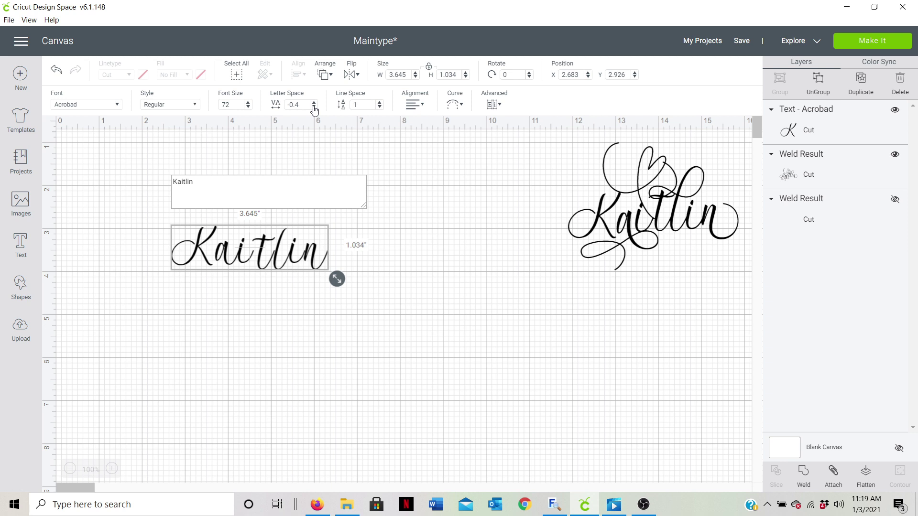
# - Switch to MainType and examine the Acrobad font's character map, from Basic Latin through the Private Use Area alternates
pyautogui.click(555, 504)
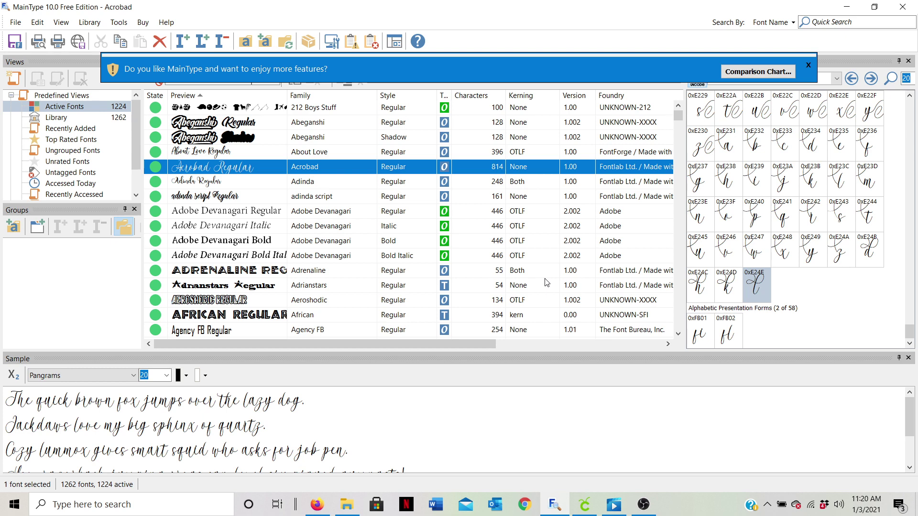
pyautogui.scroll(3, 793, 220)
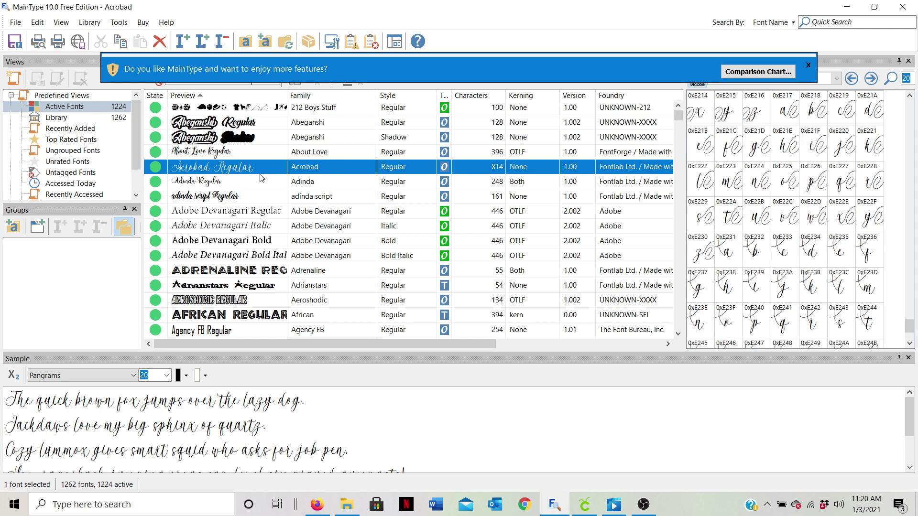
pyautogui.scroll(10, 787, 241)
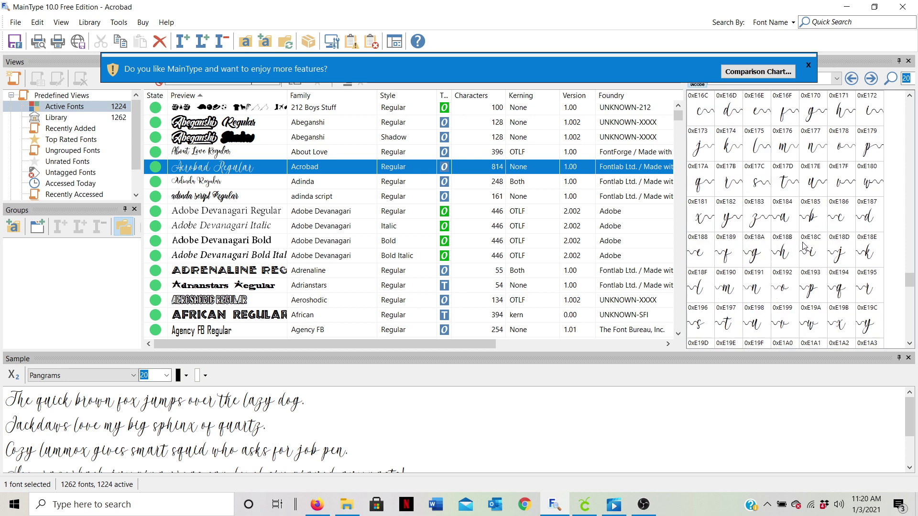
pyautogui.scroll(15, 803, 245)
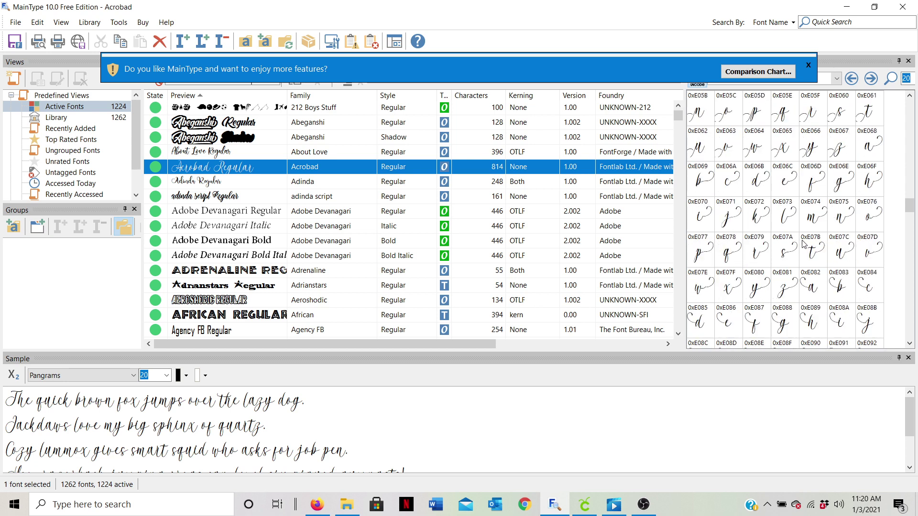
pyautogui.scroll(10, 803, 245)
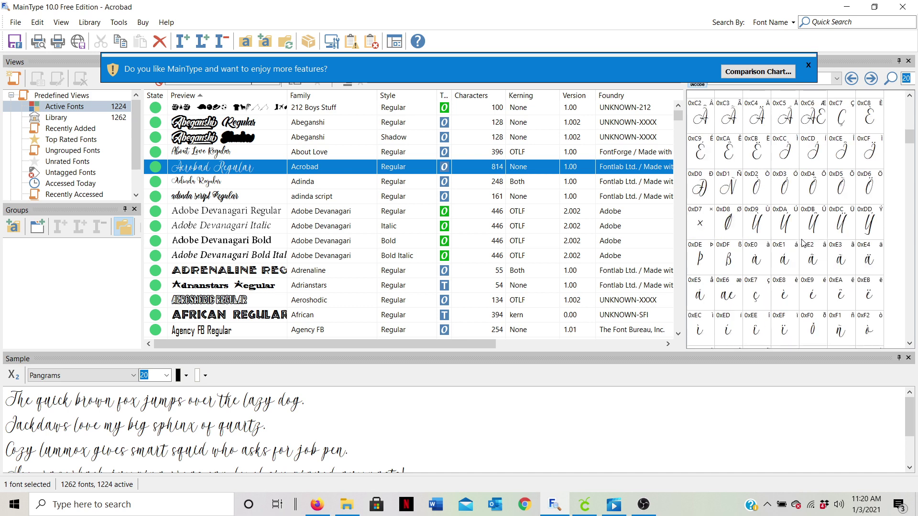
pyautogui.scroll(3, 803, 243)
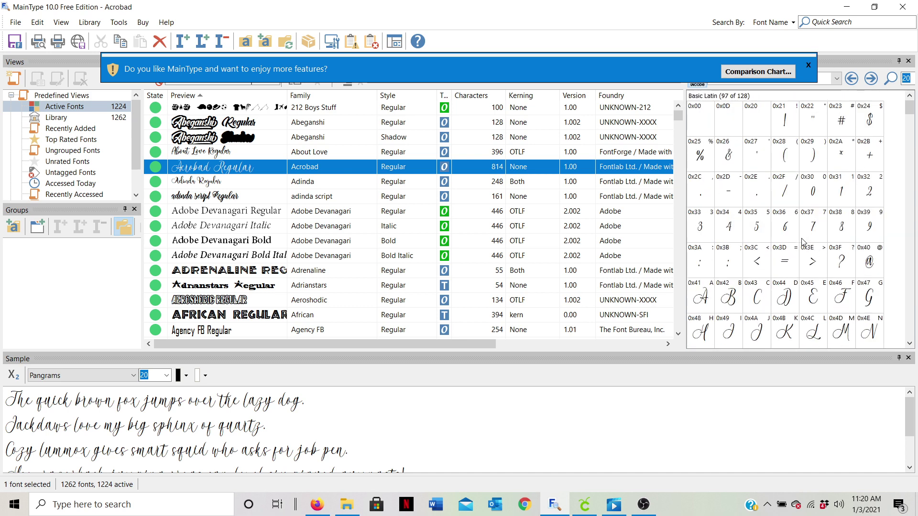
pyautogui.scroll(-9, 803, 242)
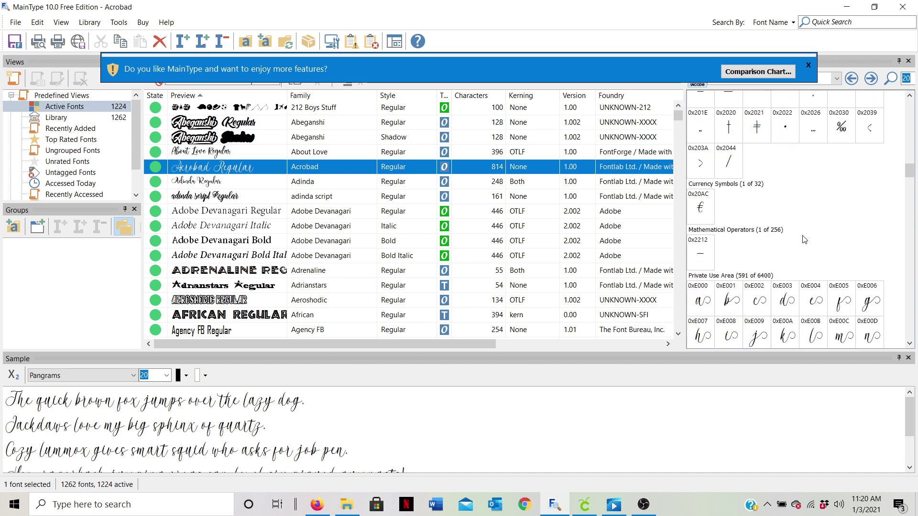
pyautogui.scroll(-5, 805, 239)
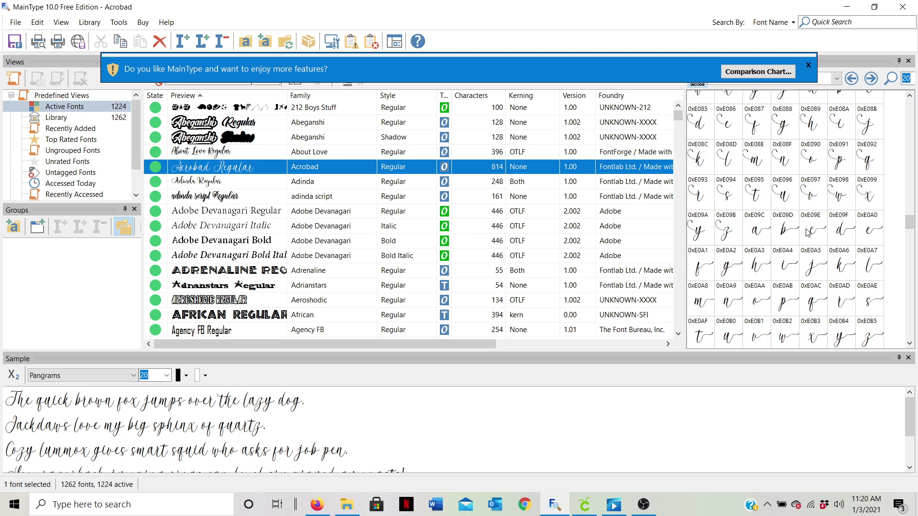
pyautogui.scroll(-9, 808, 233)
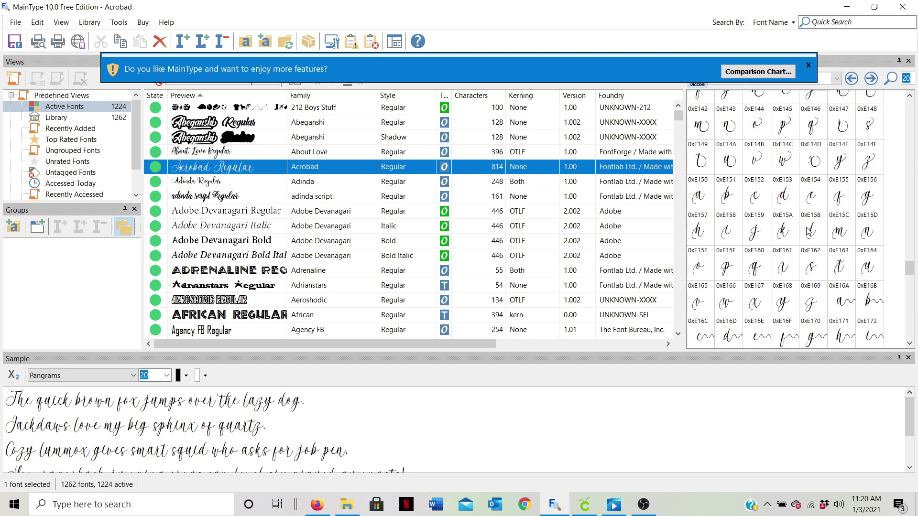
pyautogui.scroll(-1, 808, 233)
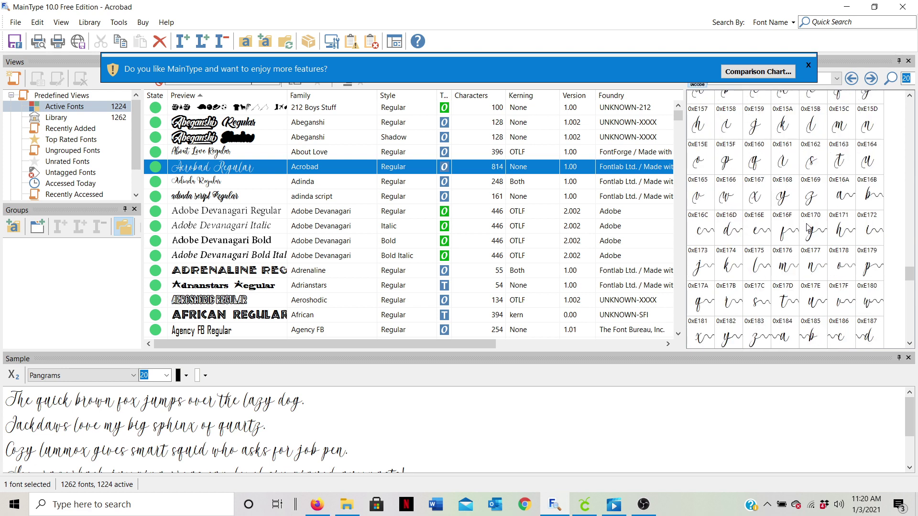
# - Examine the character maps of the Adinda, adinda script and About Love fonts to compare their available alternates
pyautogui.click(223, 184)
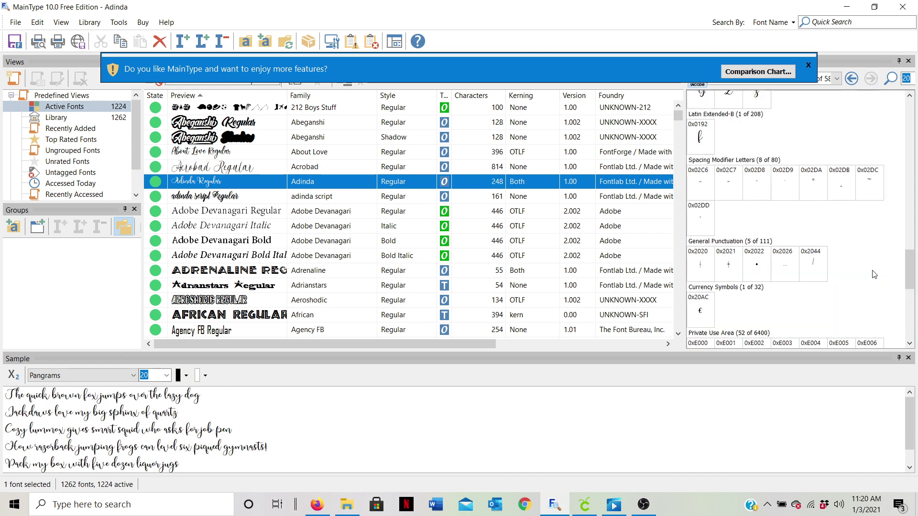
pyautogui.scroll(10, 874, 275)
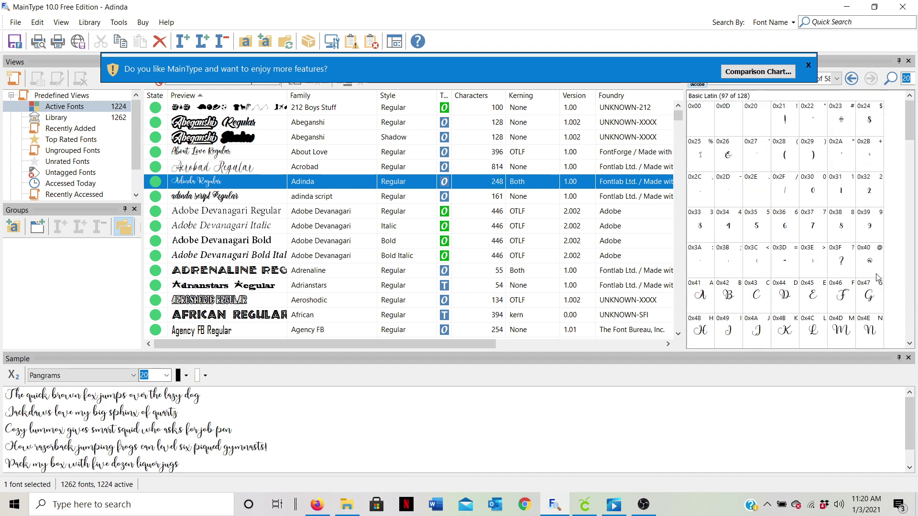
pyautogui.click(249, 197)
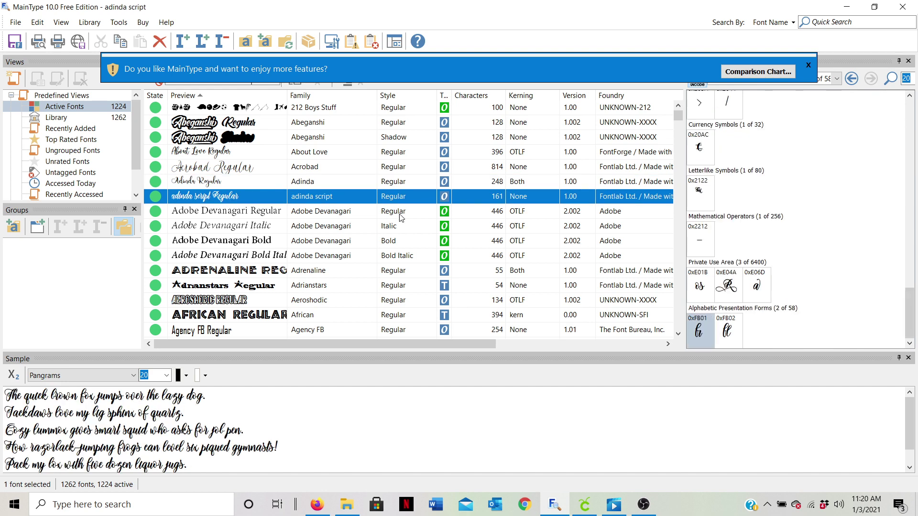
pyautogui.scroll(10, 803, 270)
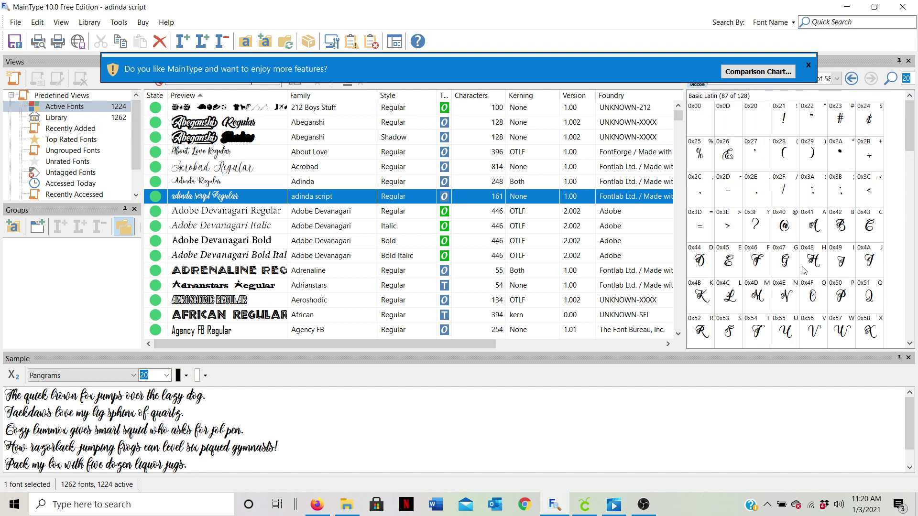
pyautogui.click(246, 168)
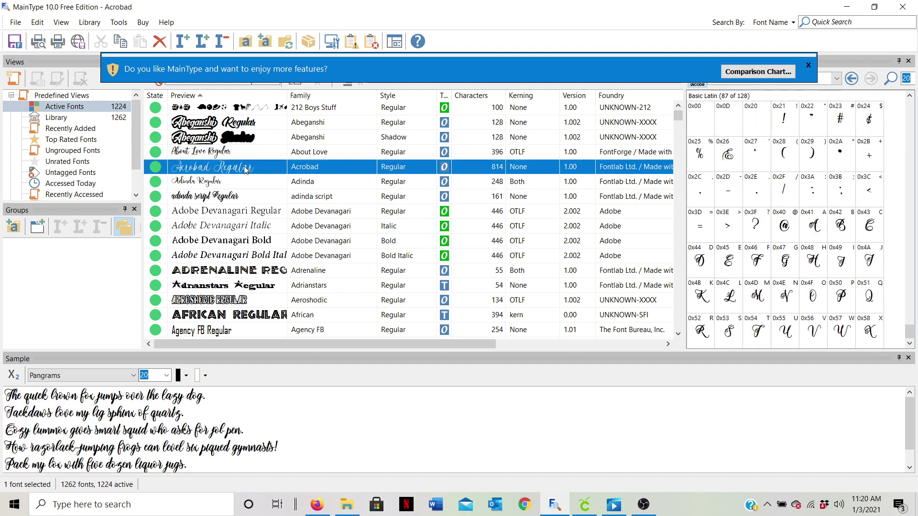
pyautogui.click(220, 153)
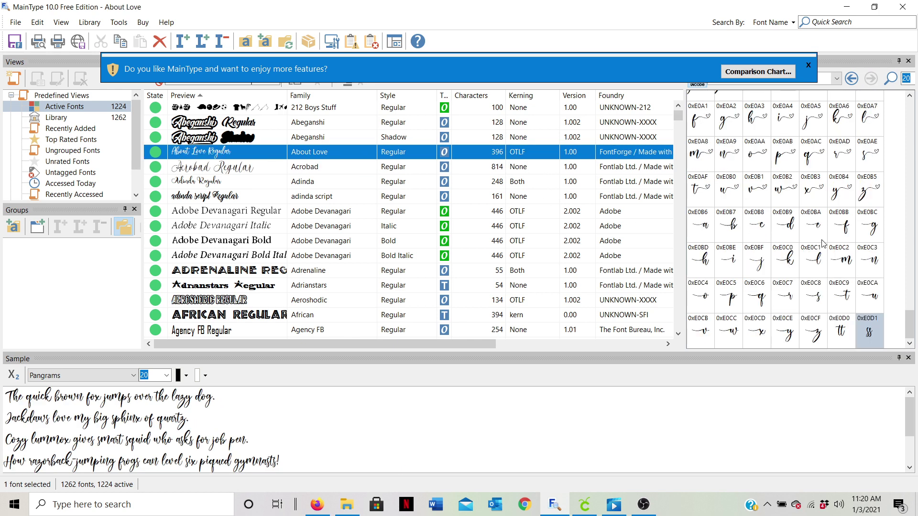
pyautogui.scroll(7, 822, 244)
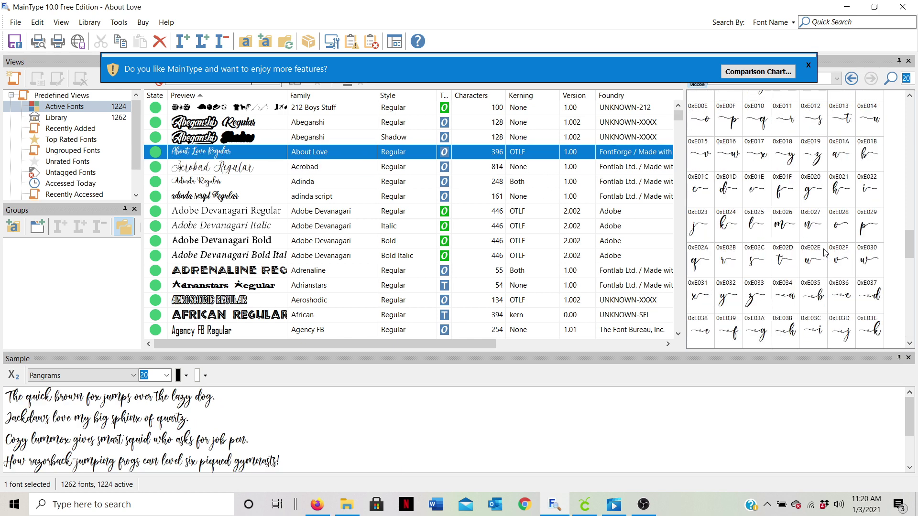
pyautogui.scroll(10, 824, 252)
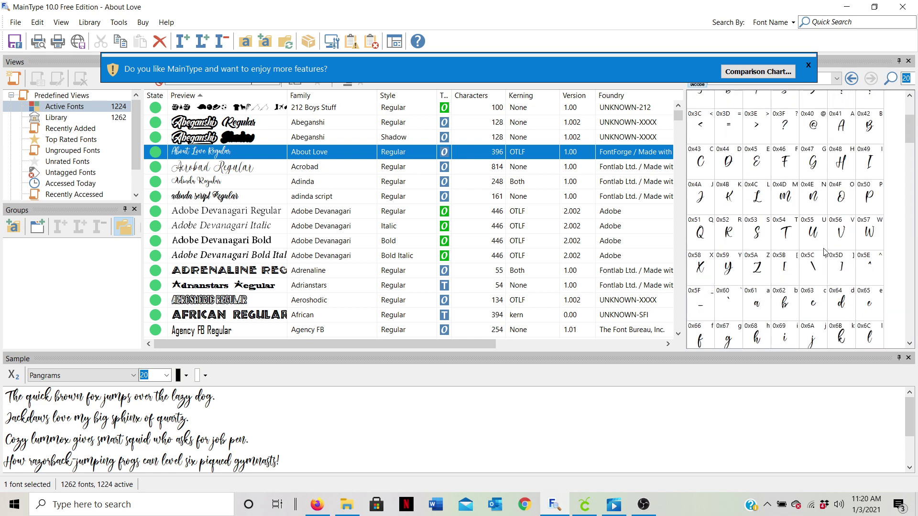
pyautogui.scroll(2, 823, 252)
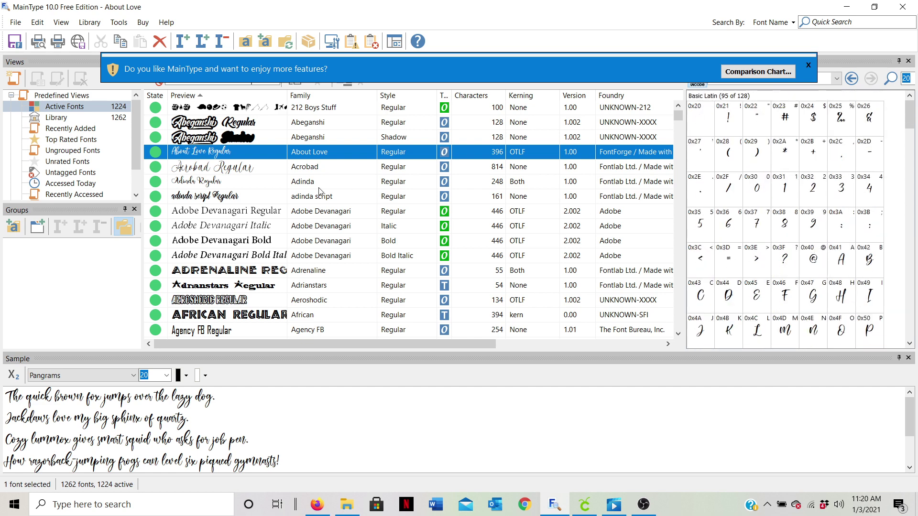
# - Find the Acrobad font's alternate lowercase a with the looping lower swash (0xE0EA) and copy it to the clipboard
pyautogui.click(237, 169)
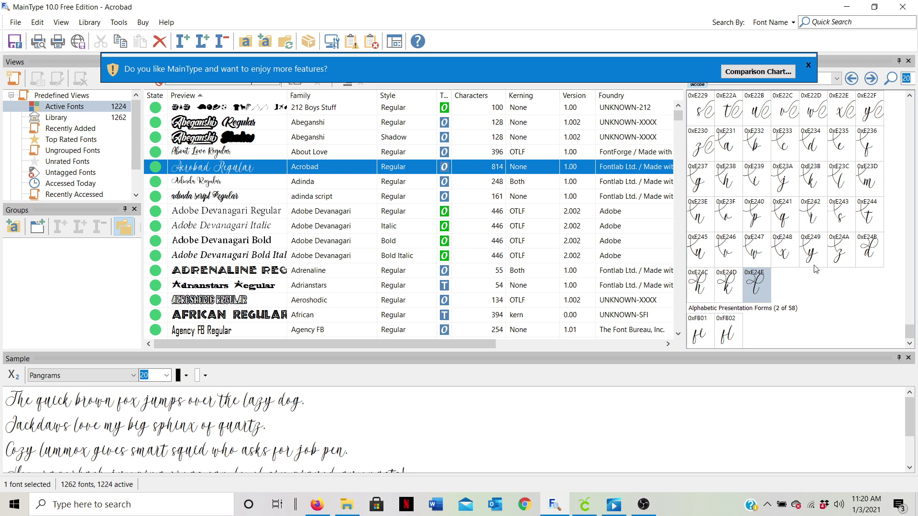
pyautogui.scroll(1, 816, 271)
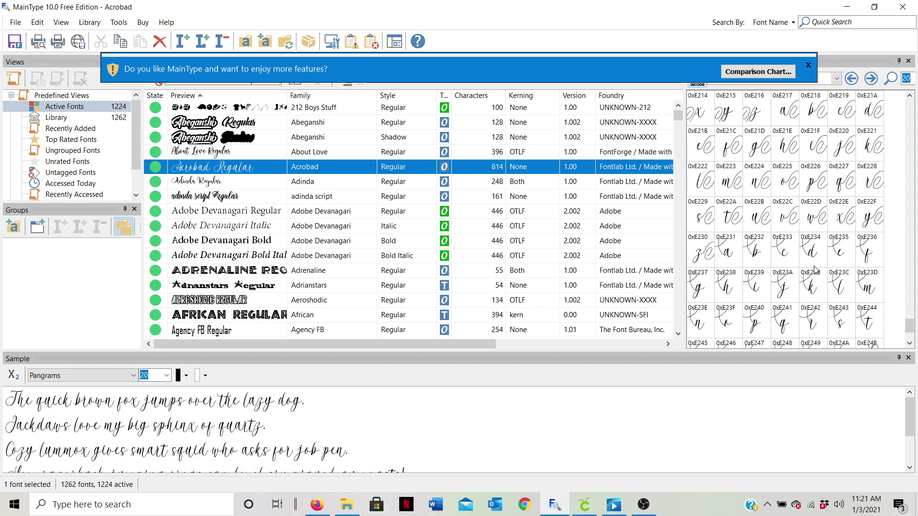
pyautogui.scroll(2, 815, 271)
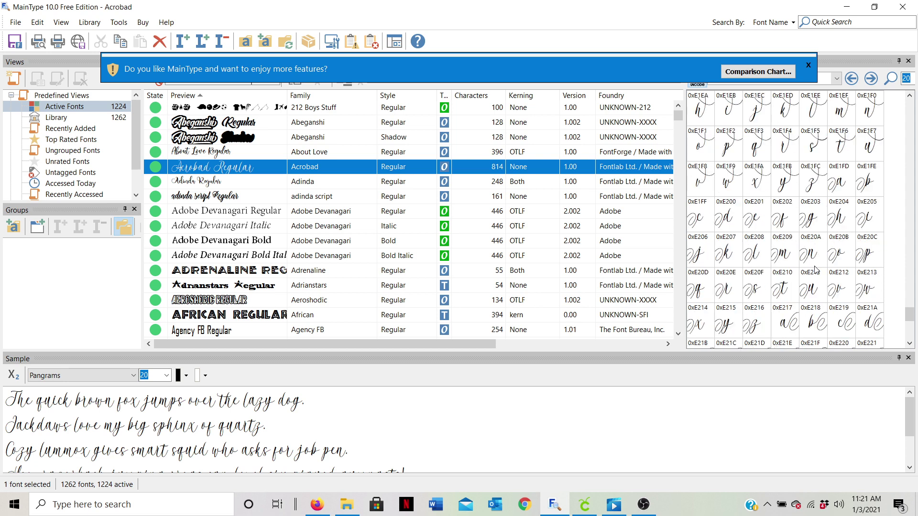
pyautogui.scroll(2, 816, 270)
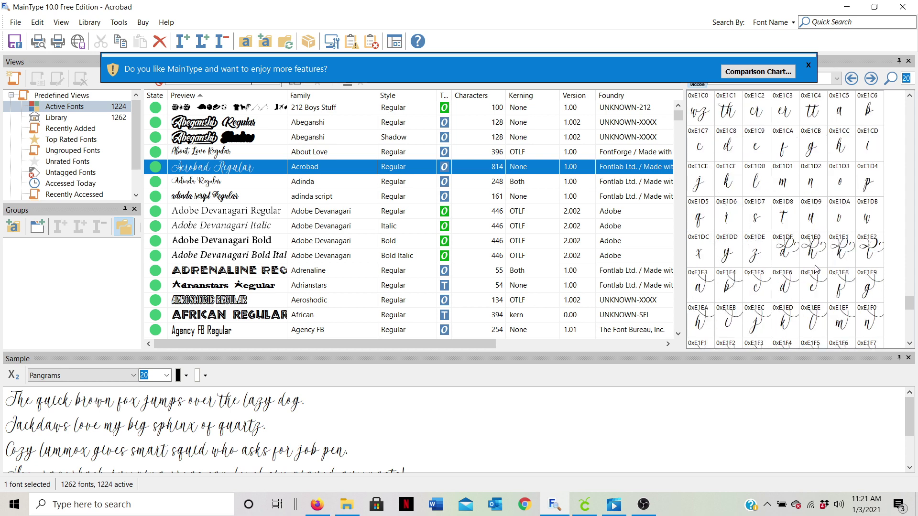
pyautogui.scroll(2, 816, 270)
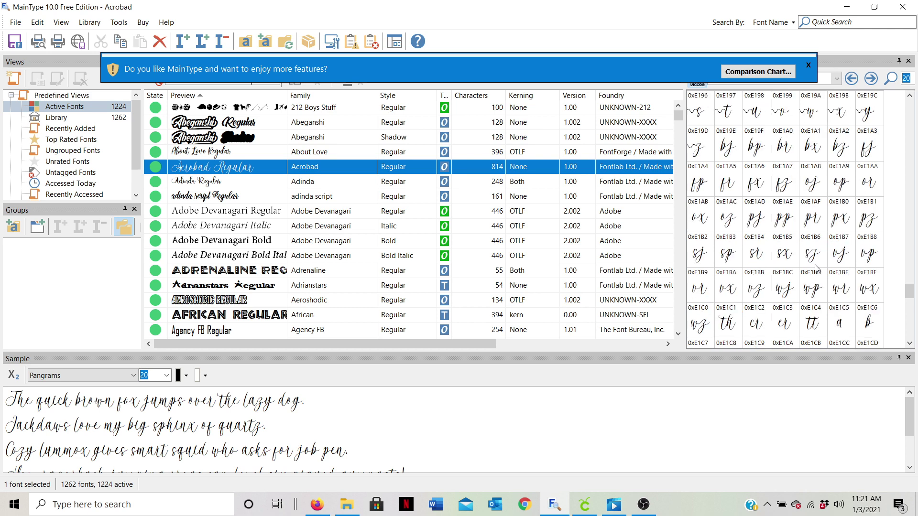
pyautogui.scroll(3, 816, 271)
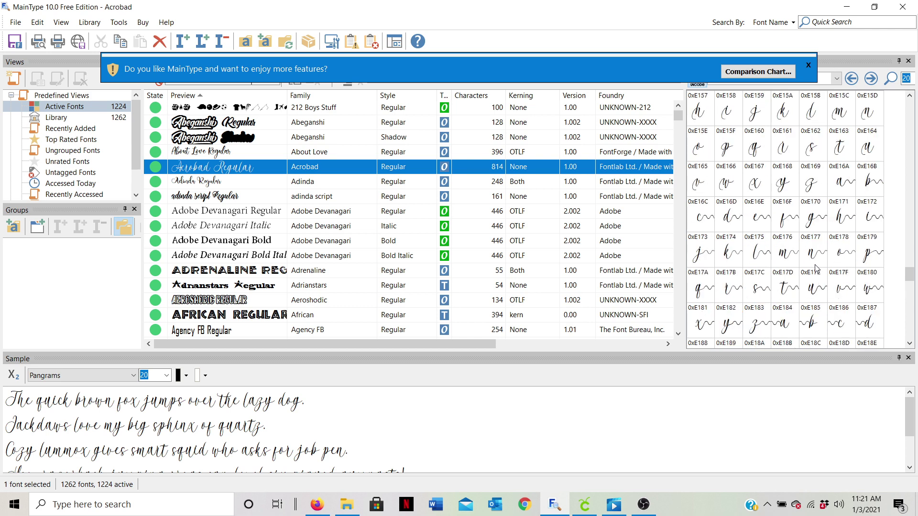
pyautogui.scroll(1, 816, 271)
pyautogui.scroll(2, 816, 269)
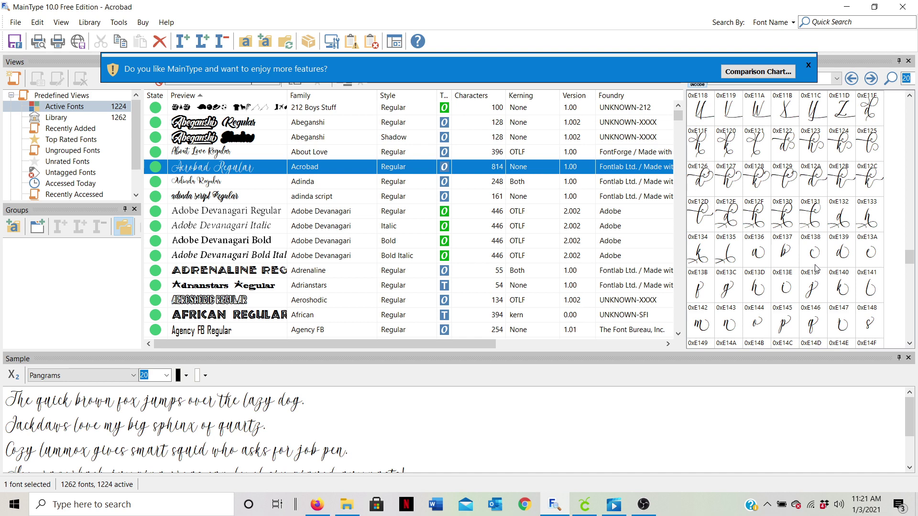
pyautogui.scroll(1, 816, 269)
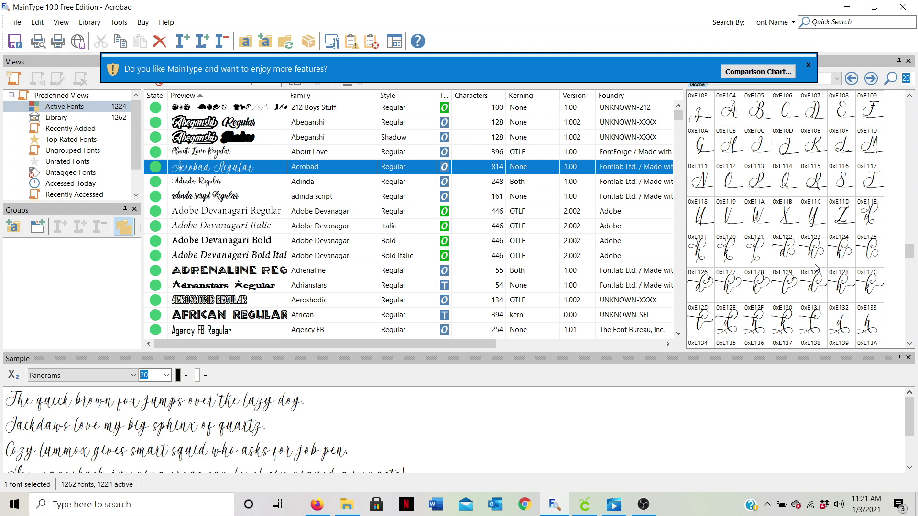
pyautogui.scroll(1, 815, 268)
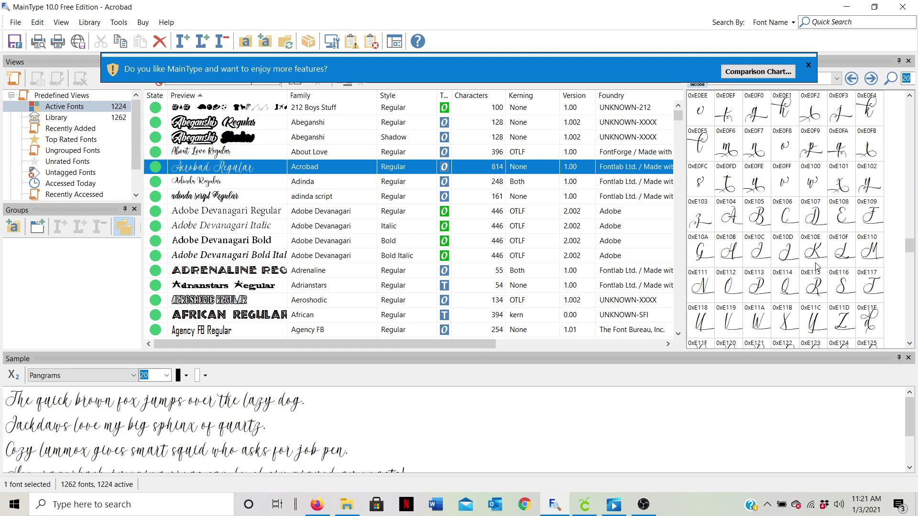
pyautogui.scroll(1, 817, 267)
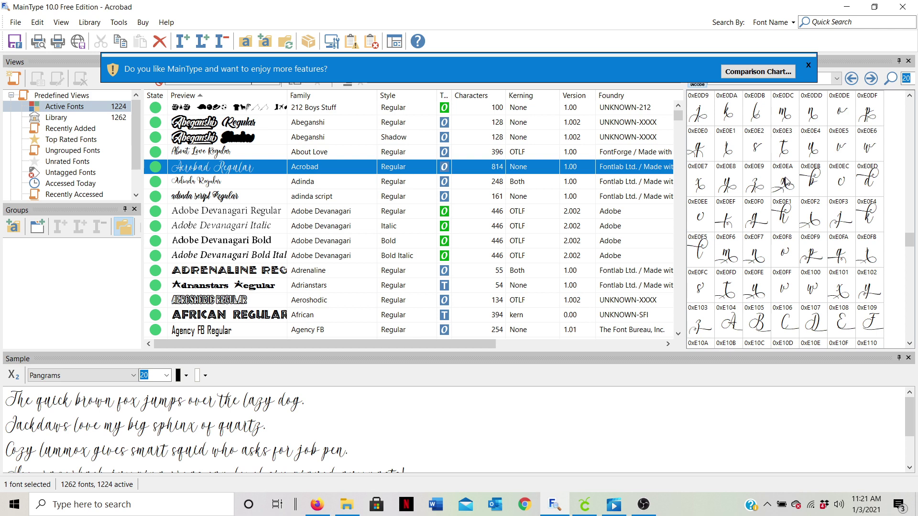
pyautogui.click(783, 184)
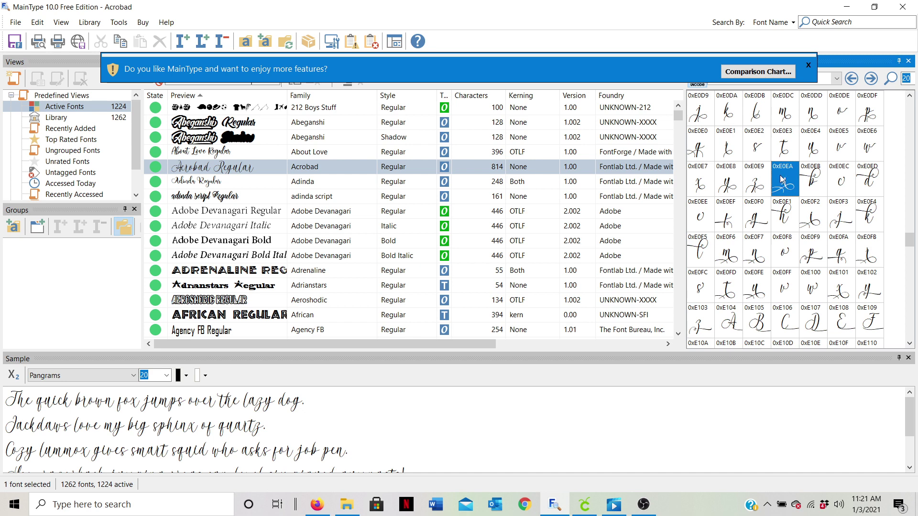
pyautogui.rightClick(784, 177)
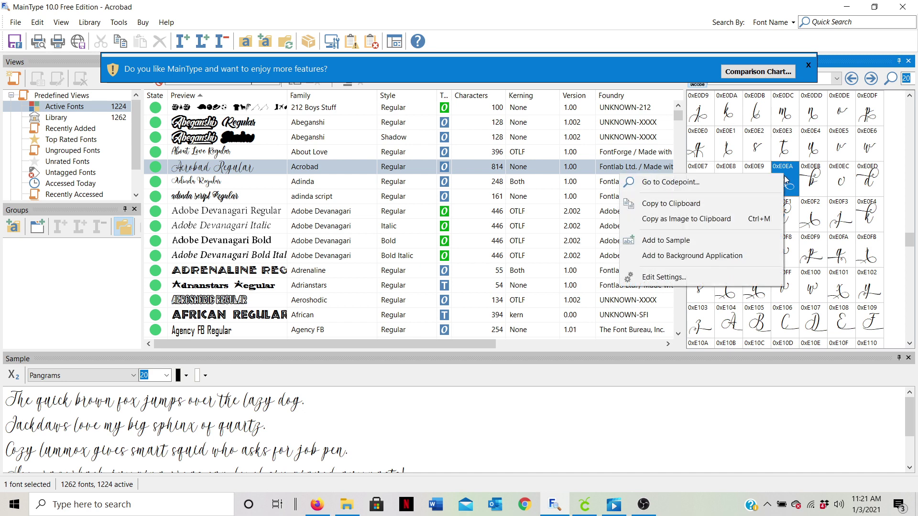
pyautogui.click(665, 207)
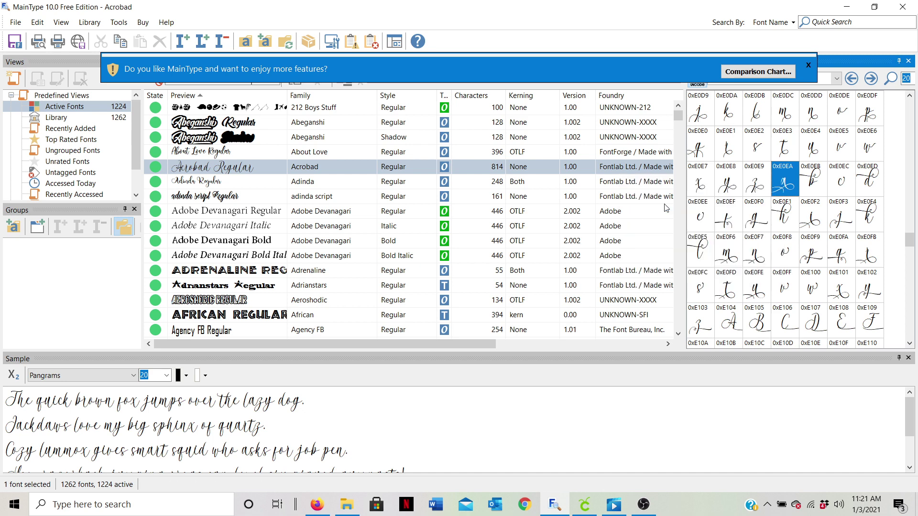
# - Switch to Cricut Design Space, paste the copied swash a as a new Acrobad text object, and place it over the name's plain a
pyautogui.click(584, 504)
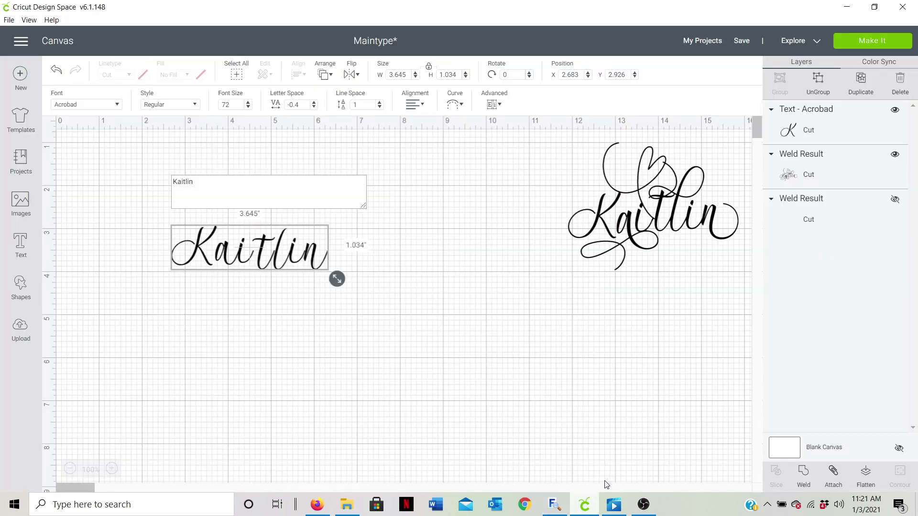
pyautogui.click(399, 373)
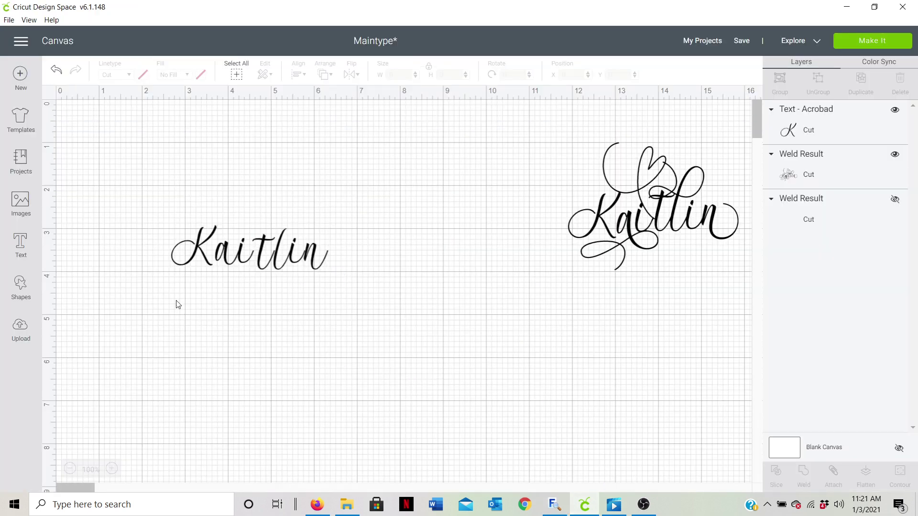
pyautogui.click(21, 247)
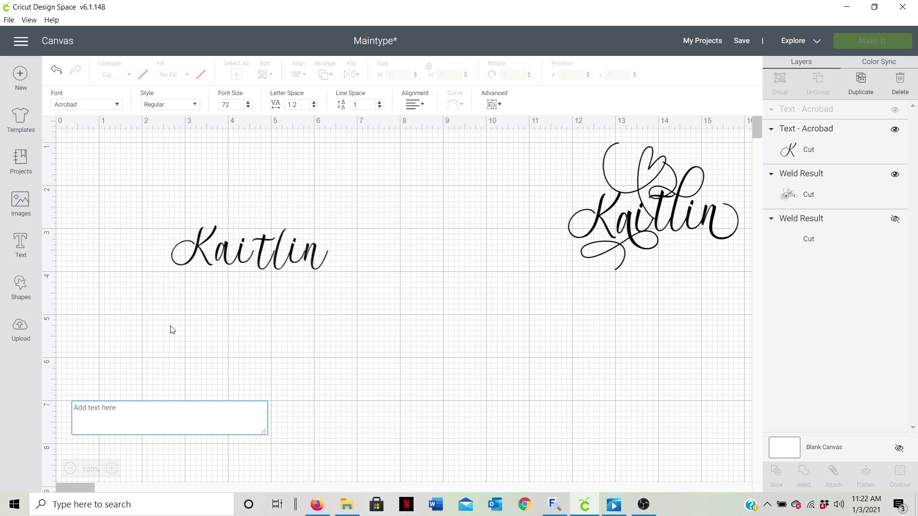
pyautogui.rightClick(76, 409)
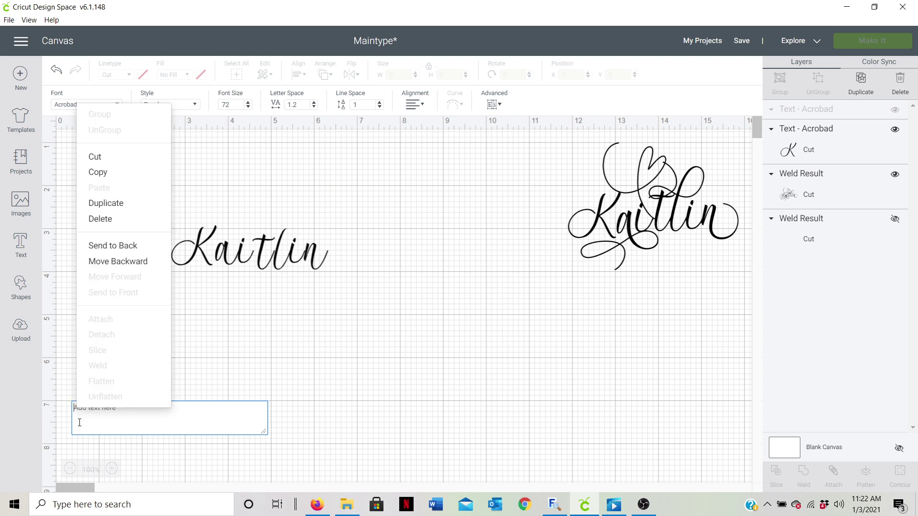
pyautogui.click(80, 421)
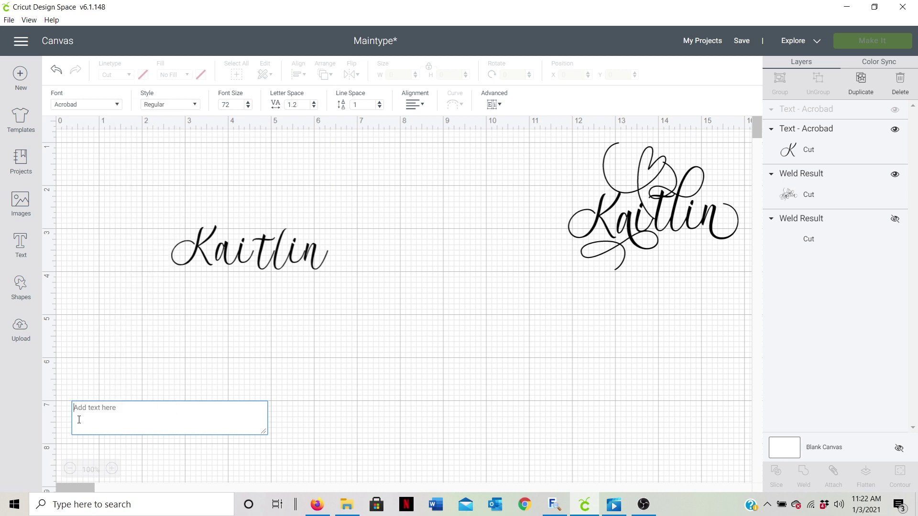
pyautogui.hotkey('ctrl', 'v')
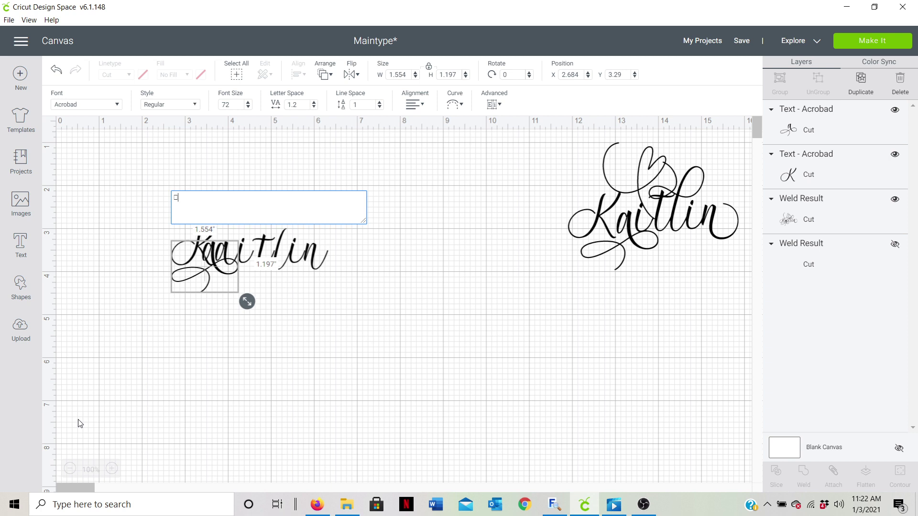
pyautogui.click(143, 381)
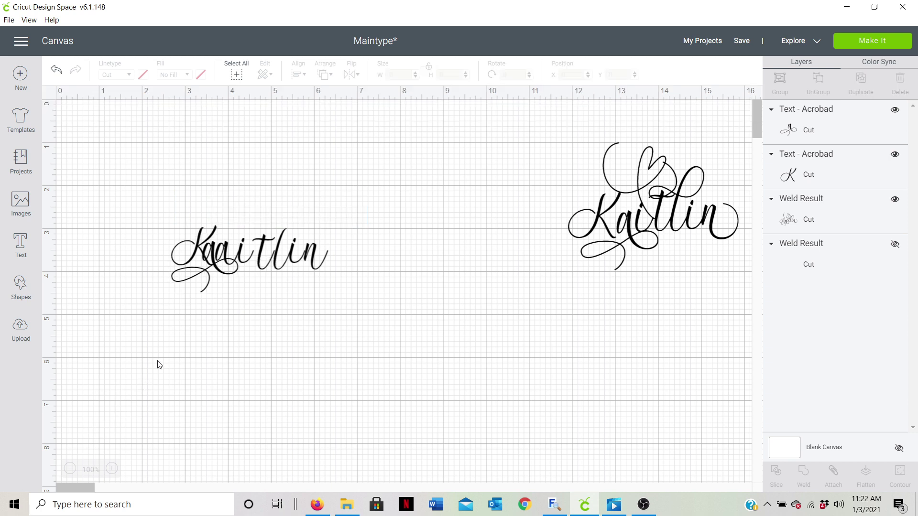
pyautogui.moveTo(203, 276)
pyautogui.mouseDown()
pyautogui.moveTo(244, 340)
pyautogui.moveTo(214, 294)
pyautogui.moveTo(216, 276)
pyautogui.mouseUp()
pyautogui.click(213, 351)
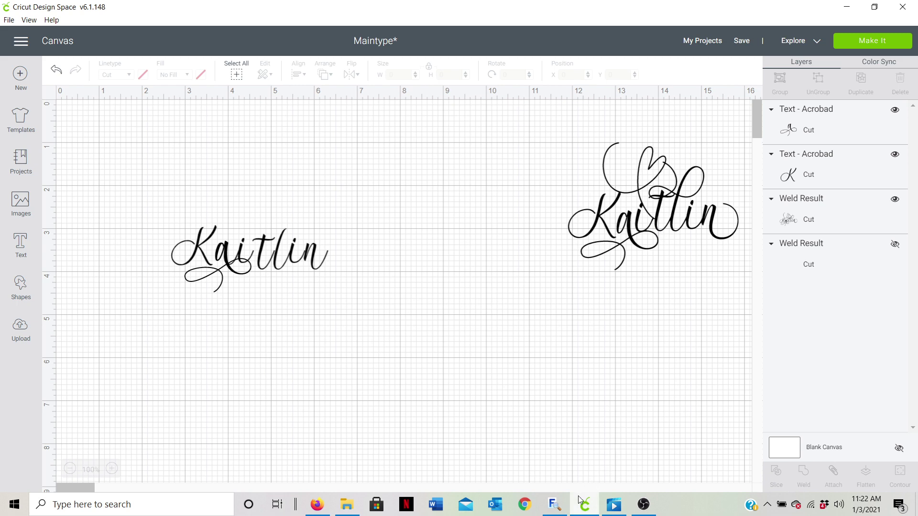
# - Switch to MainType and copy Acrobad's alternate lowercase t with the heart flourish (0xE244) to the clipboard
pyautogui.click(553, 505)
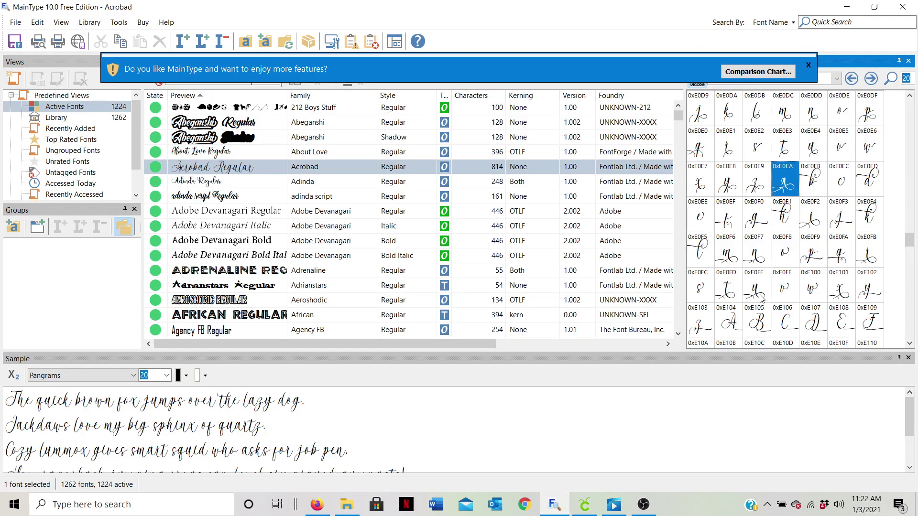
pyautogui.scroll(-1, 779, 292)
pyautogui.scroll(-3, 780, 292)
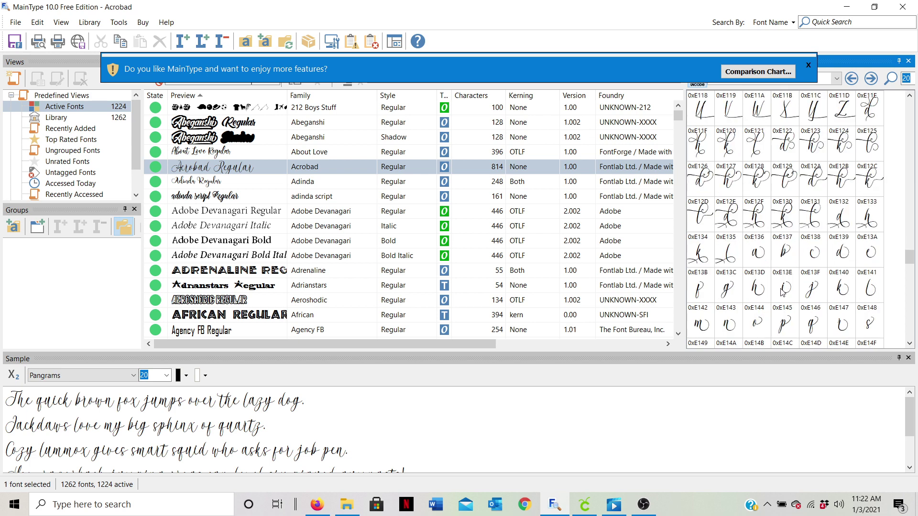
pyautogui.scroll(-5, 784, 289)
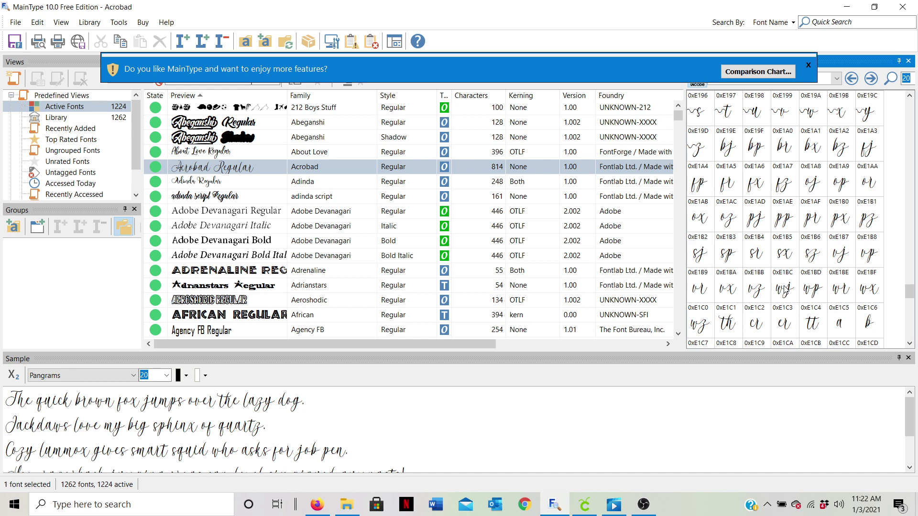
pyautogui.scroll(-3, 790, 287)
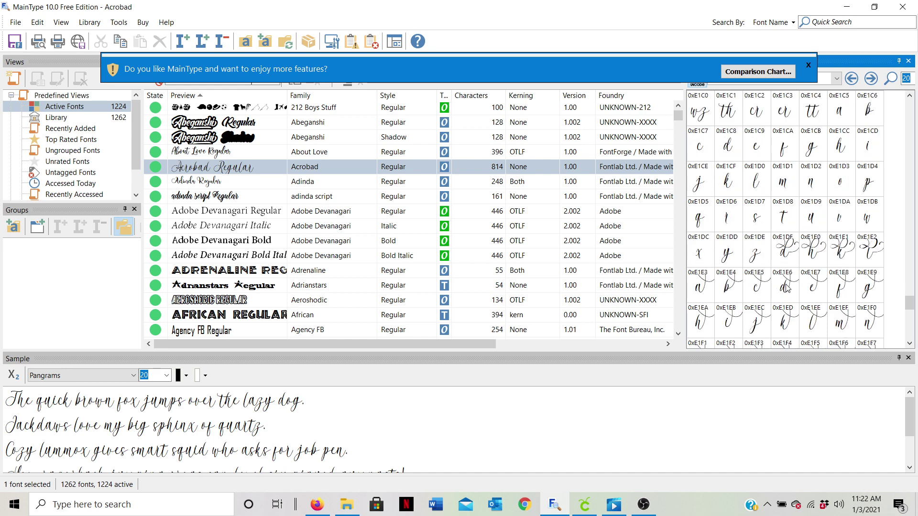
pyautogui.scroll(-3, 791, 287)
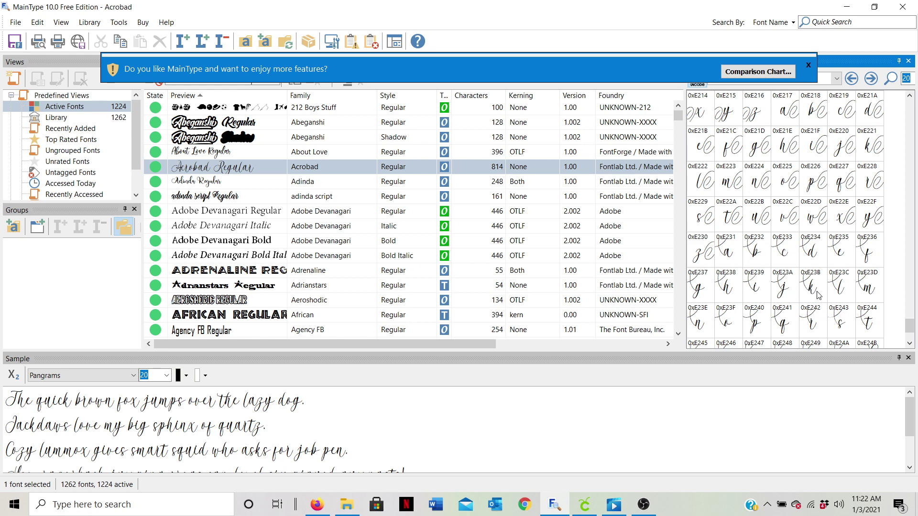
pyautogui.click(872, 327)
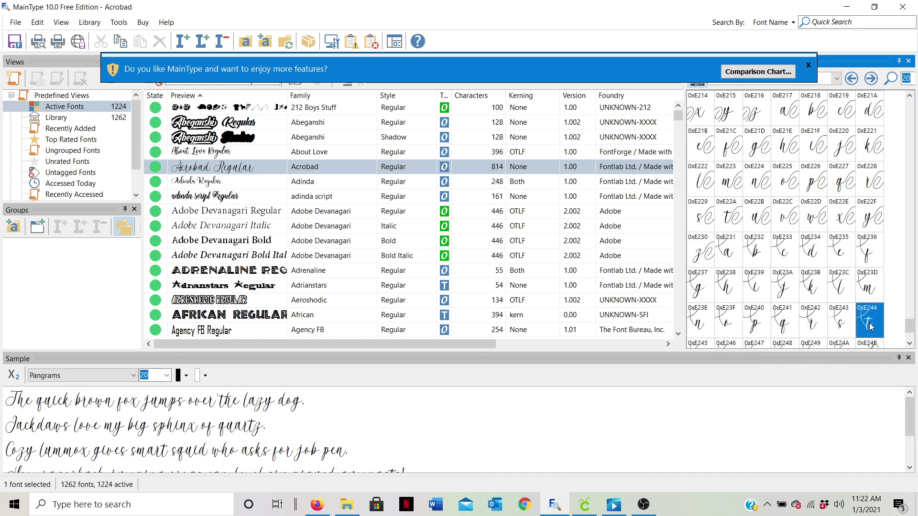
pyautogui.rightClick(872, 326)
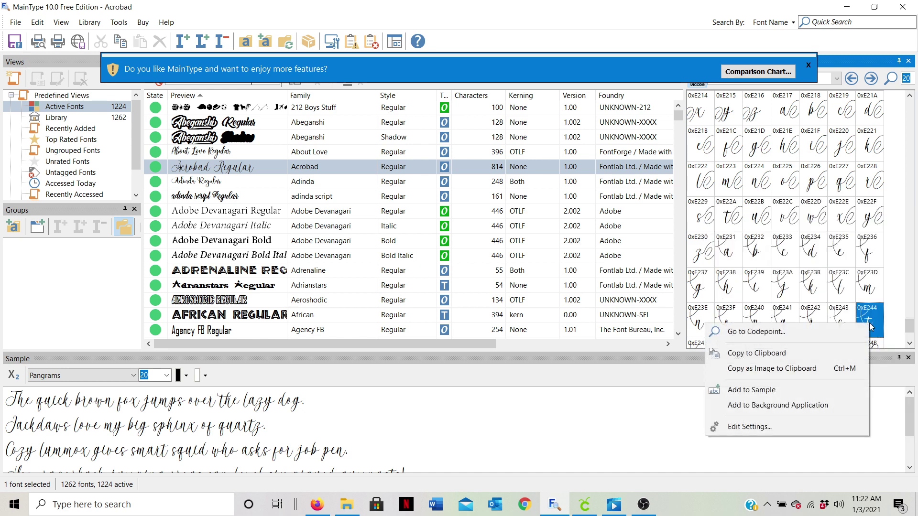
pyautogui.click(749, 354)
# - Switch to Cricut Design Space, paste the heart-flourish t as a new Acrobad text object, and place it over the name's plain t
pyautogui.click(583, 506)
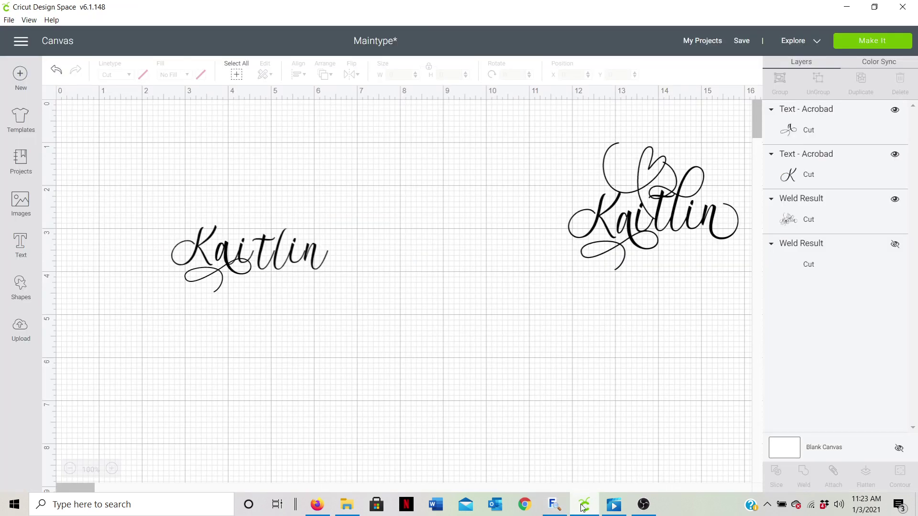
pyautogui.click(20, 246)
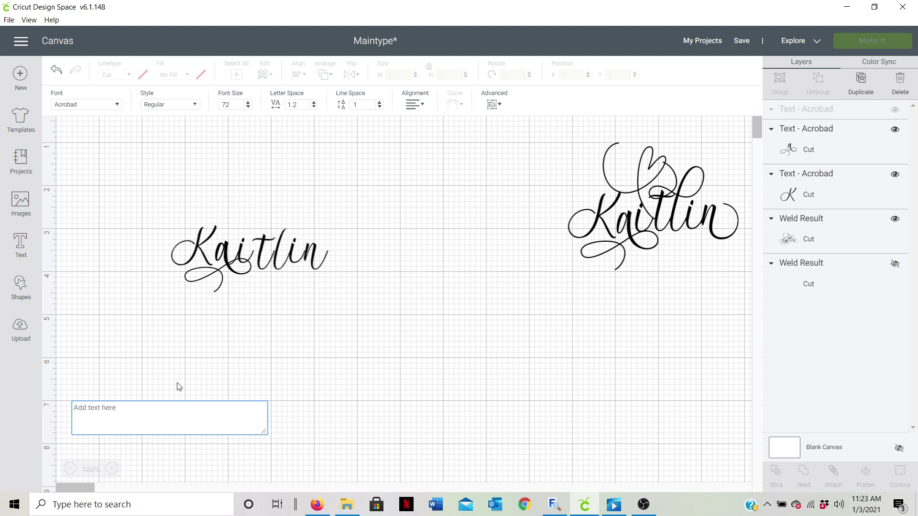
pyautogui.hotkey('ctrl', 'v')
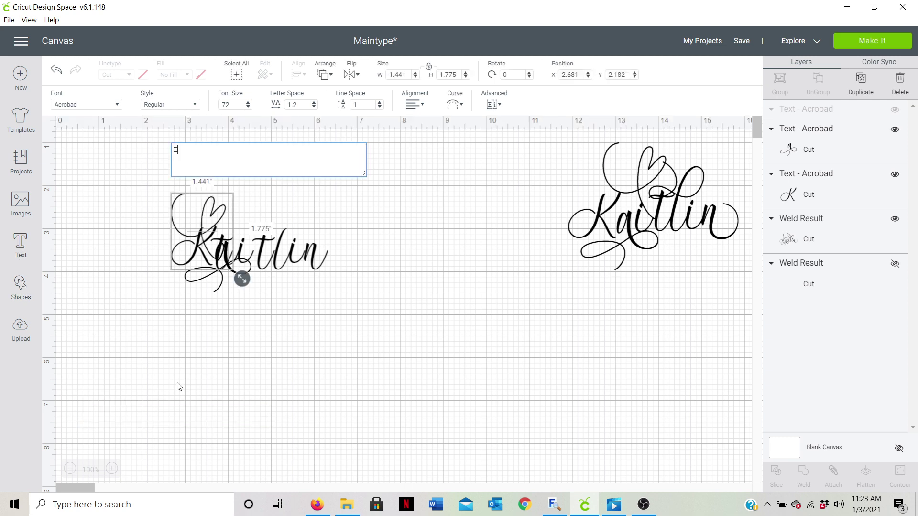
pyautogui.moveTo(205, 204); pyautogui.dragTo(252, 206)
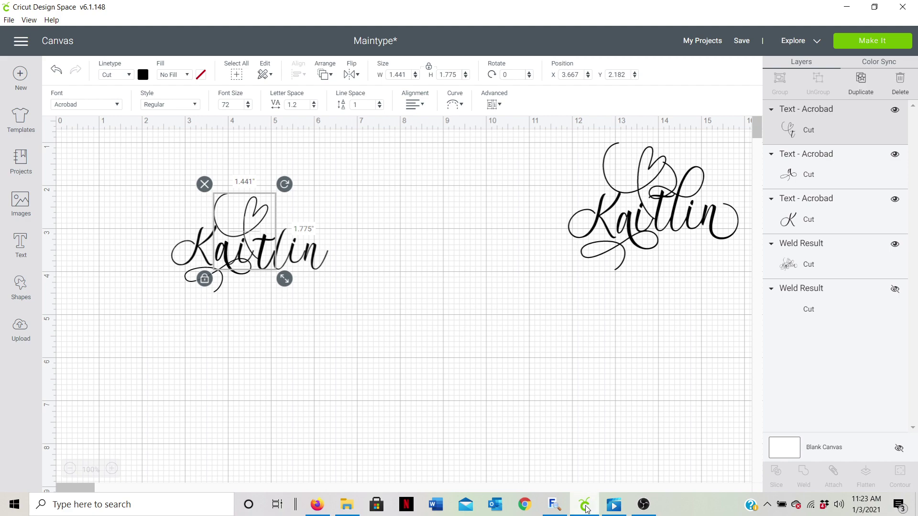
# - Switch to MainType and copy Acrobad's alternate lowercase l with the looping upper swash (0xE24E) to the clipboard
pyautogui.click(554, 506)
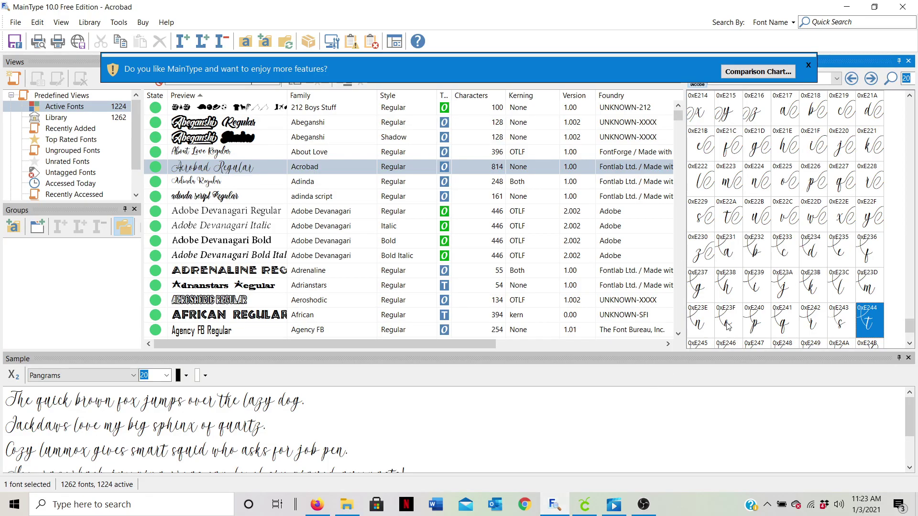
pyautogui.scroll(-3, 815, 249)
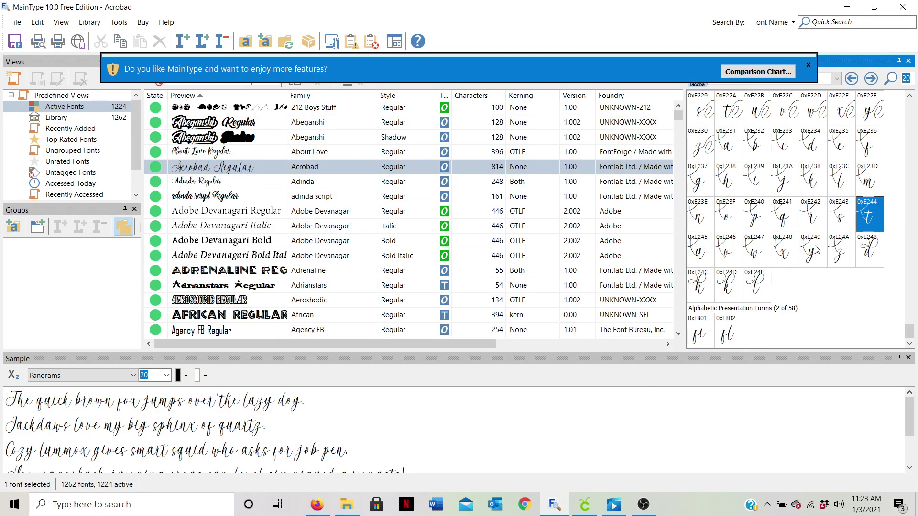
pyautogui.rightClick(754, 293)
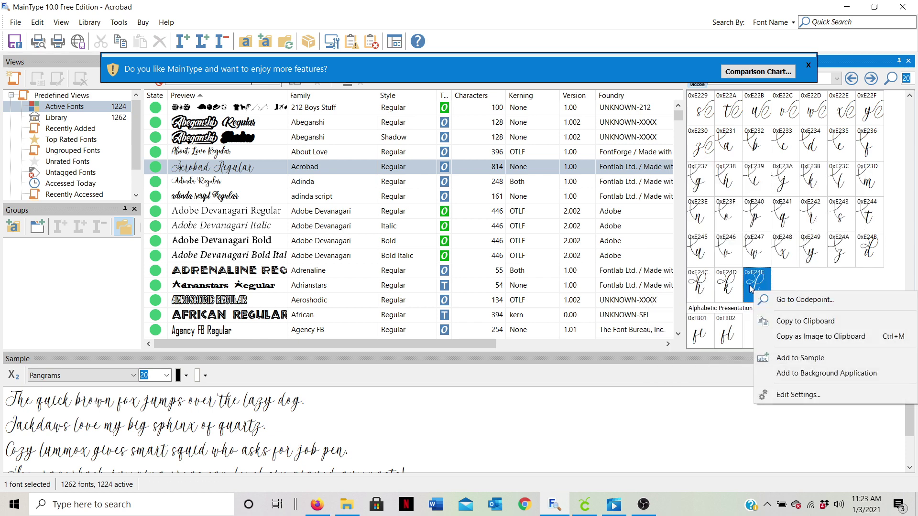
pyautogui.press('Escape')
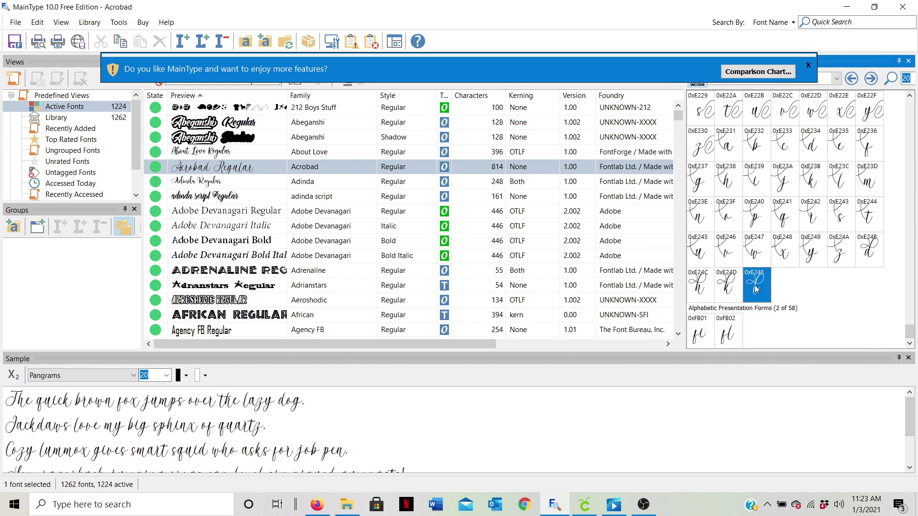
pyautogui.rightClick(754, 285)
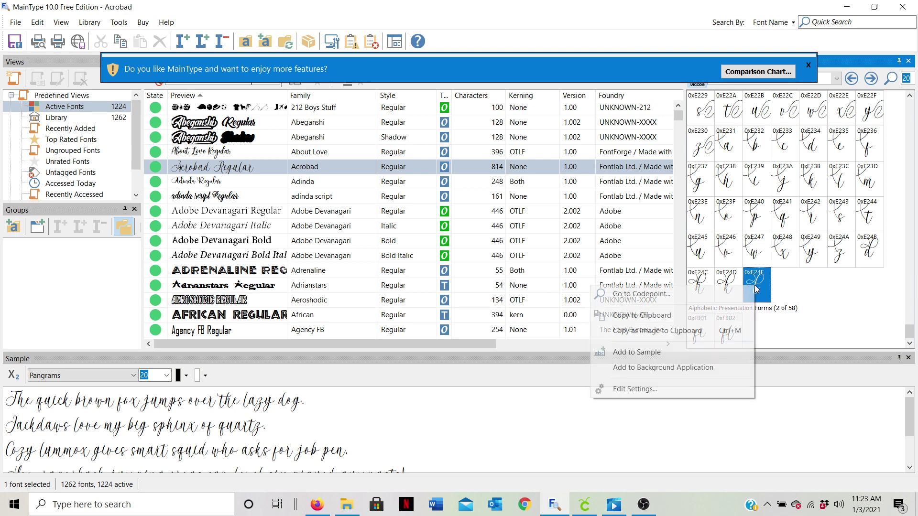
pyautogui.click(681, 317)
# - Switch to Cricut Design Space, paste the copied swash l as a new Acrobad text object, and place it over the name's plain l
pyautogui.click(585, 508)
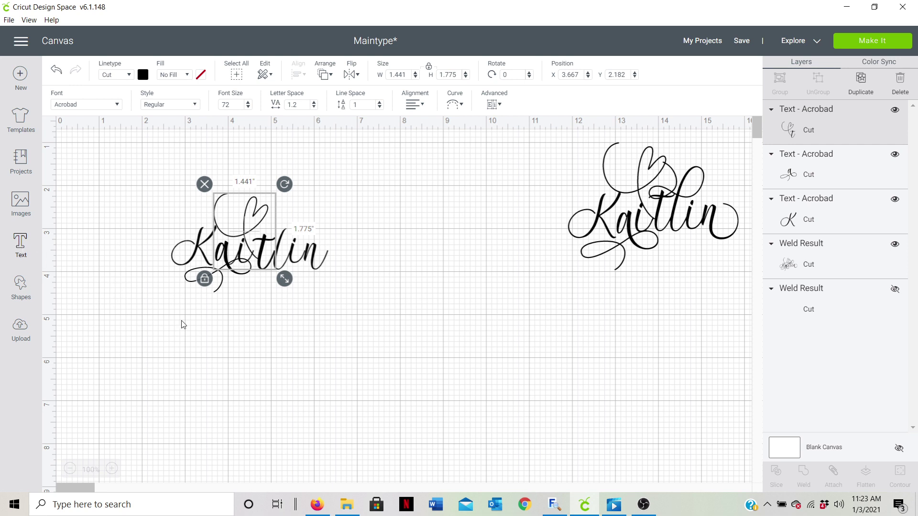
pyautogui.hotkey('ctrl', 'v')
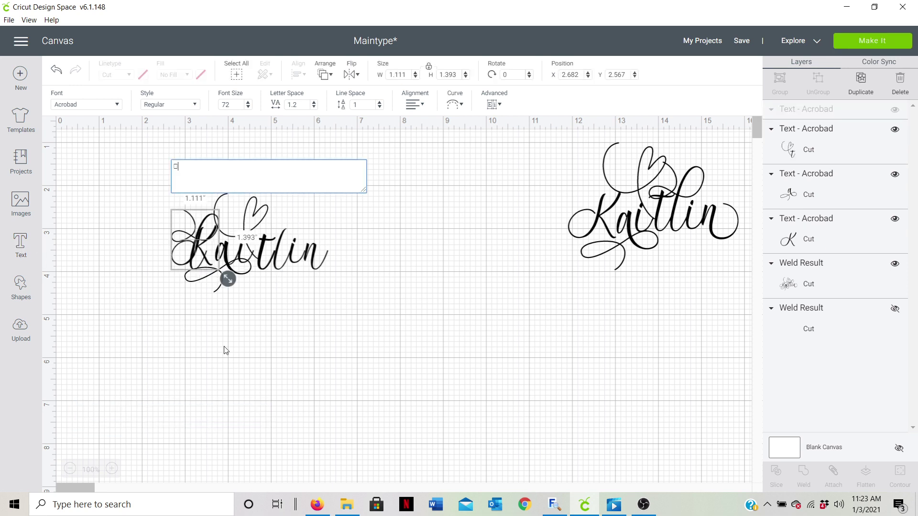
pyautogui.moveTo(184, 234); pyautogui.dragTo(263, 233)
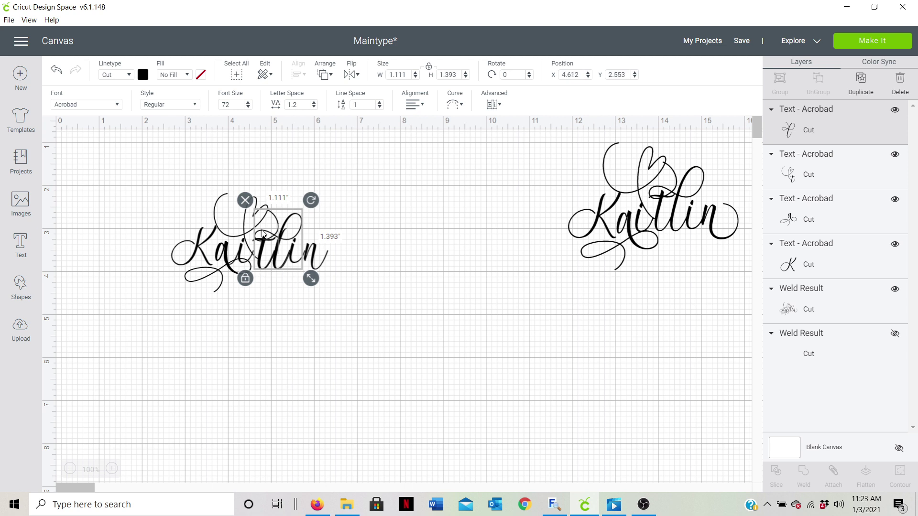
# - Switch to MainType and copy Acrobad's alternate lowercase l with swashes on both sides (0xE1E2) to the clipboard
pyautogui.click(556, 506)
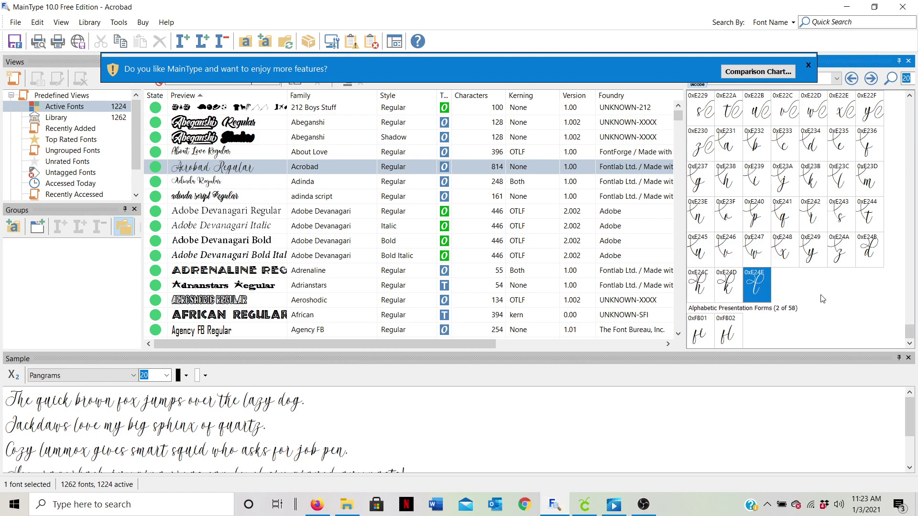
pyautogui.scroll(1, 823, 299)
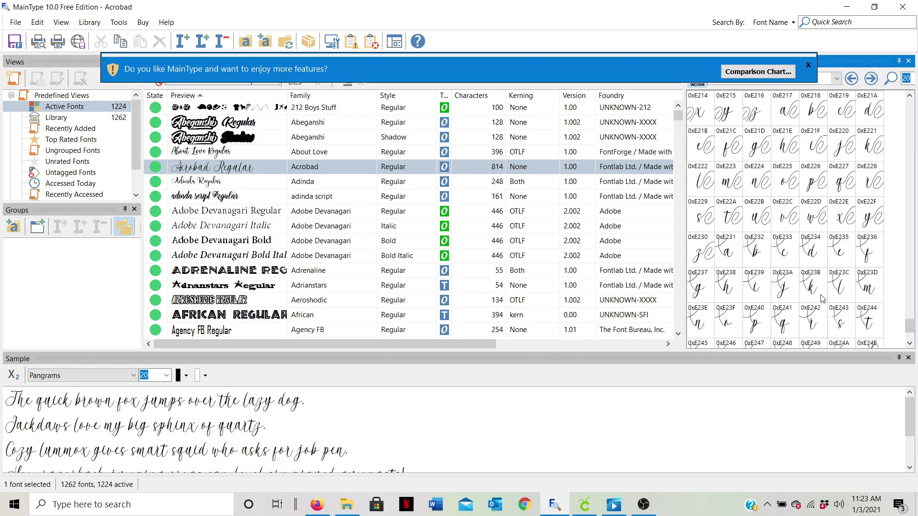
pyautogui.scroll(1, 822, 298)
pyautogui.scroll(1, 822, 299)
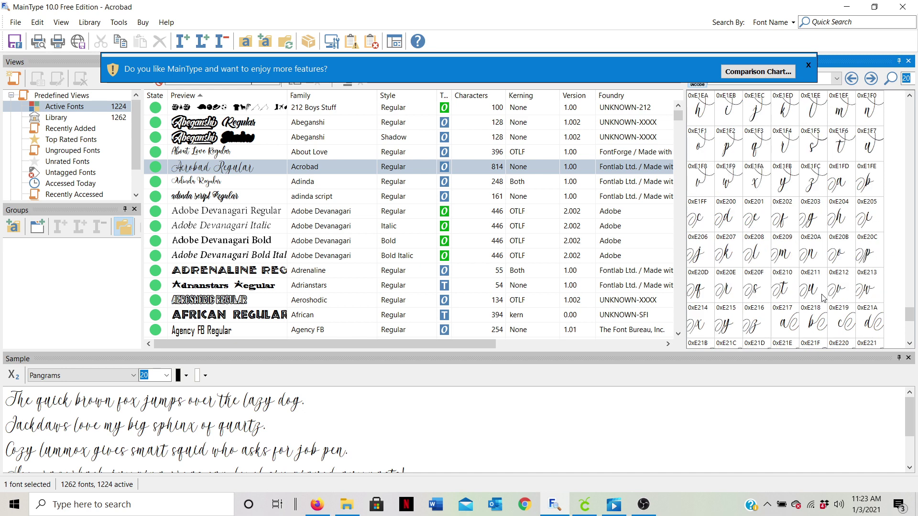
pyautogui.scroll(1, 823, 299)
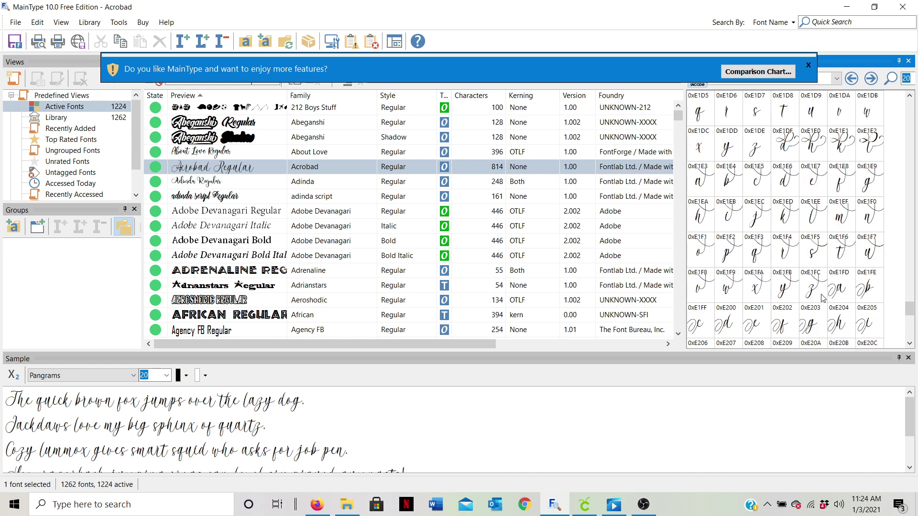
pyautogui.rightClick(865, 151)
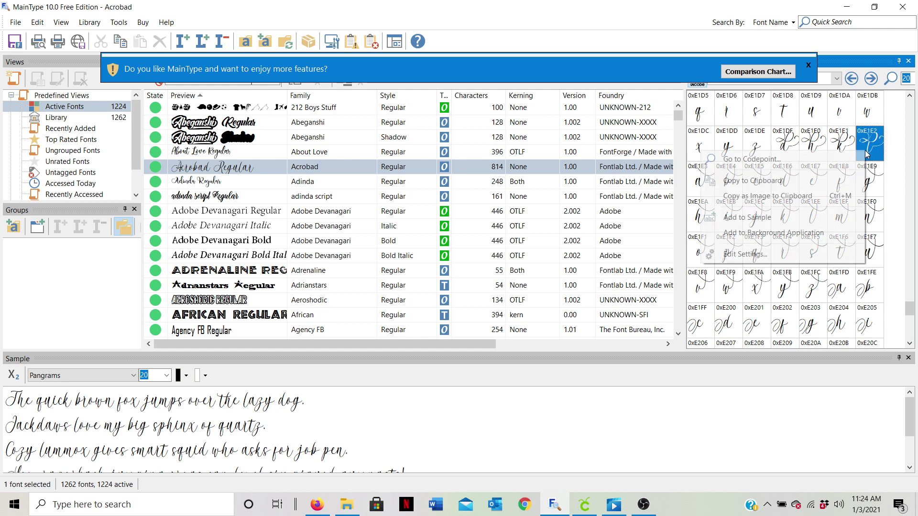
pyautogui.click(765, 180)
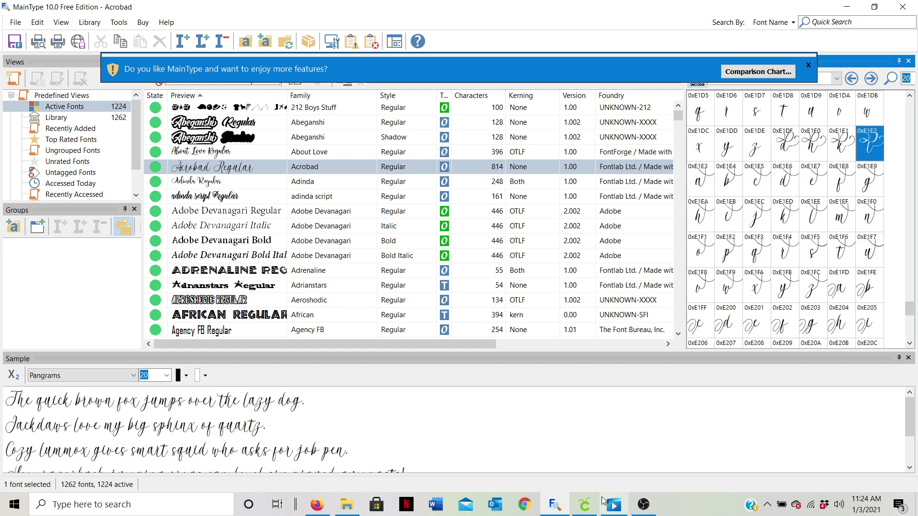
# - Switch to Cricut Design Space and paste the copied double-swash l as a new Acrobad text object
pyautogui.click(585, 503)
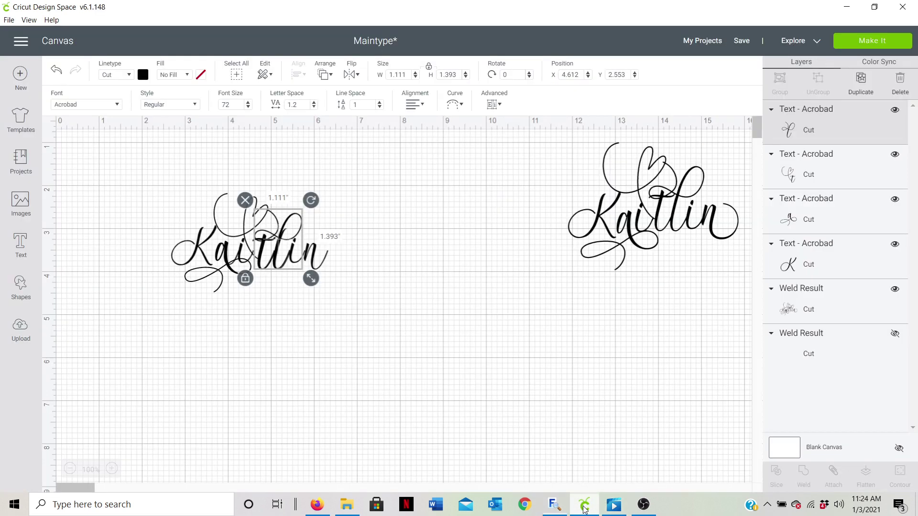
pyautogui.click(23, 246)
pyautogui.hotkey('ctrl', 'v')
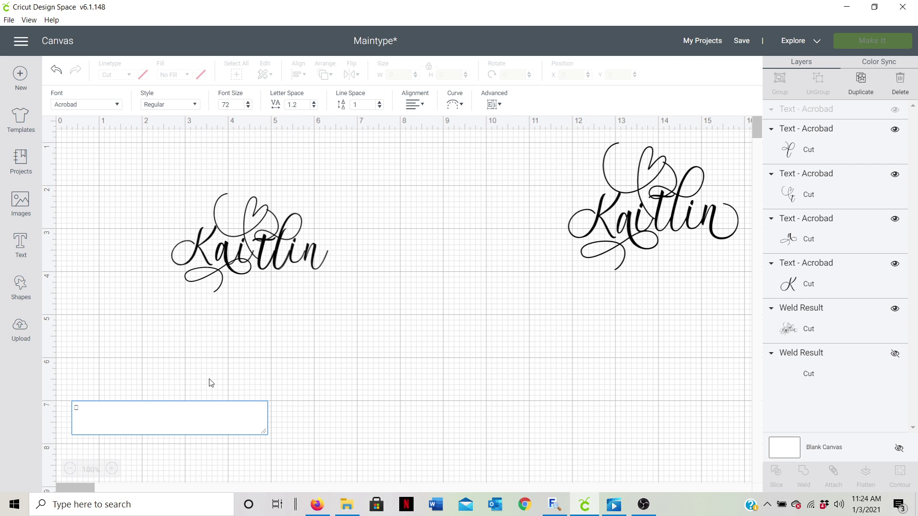
pyautogui.click(174, 262)
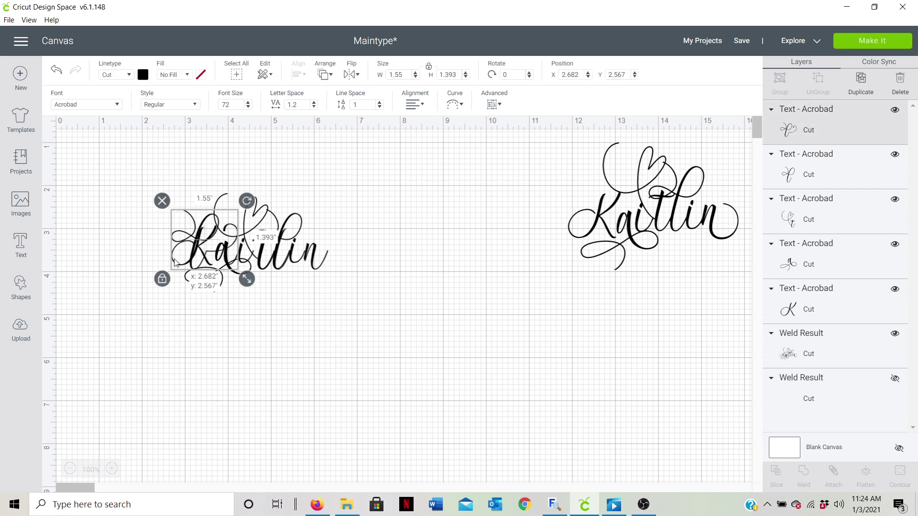
# - Try the double-swash l over the name's l and set it aside in the empty canvas area below the two designs
pyautogui.moveTo(174, 262); pyautogui.dragTo(258, 260)
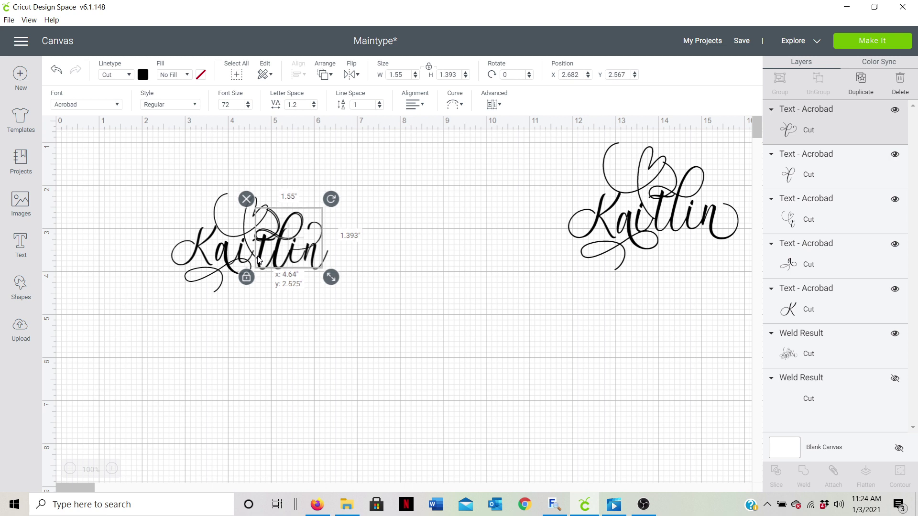
pyautogui.moveTo(258, 260); pyautogui.dragTo(257, 260)
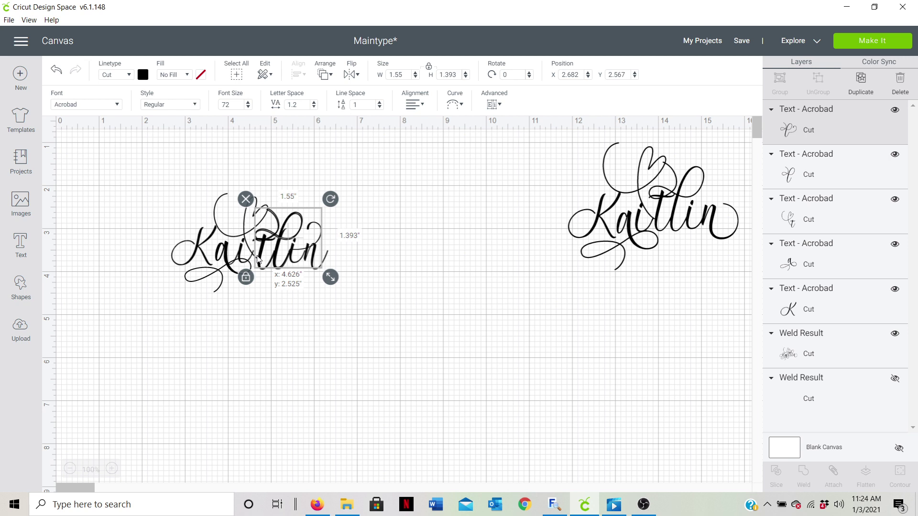
pyautogui.moveTo(258, 260); pyautogui.dragTo(359, 361)
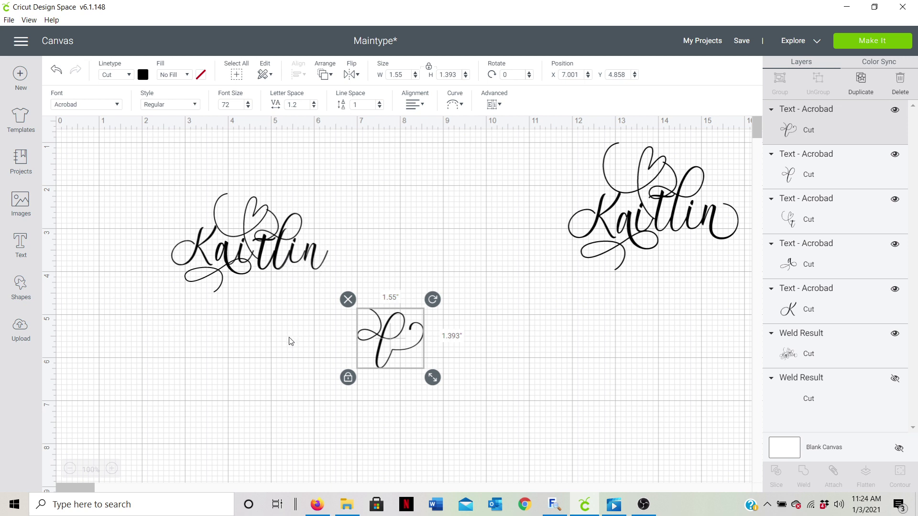
pyautogui.moveTo(371, 357); pyautogui.dragTo(499, 398)
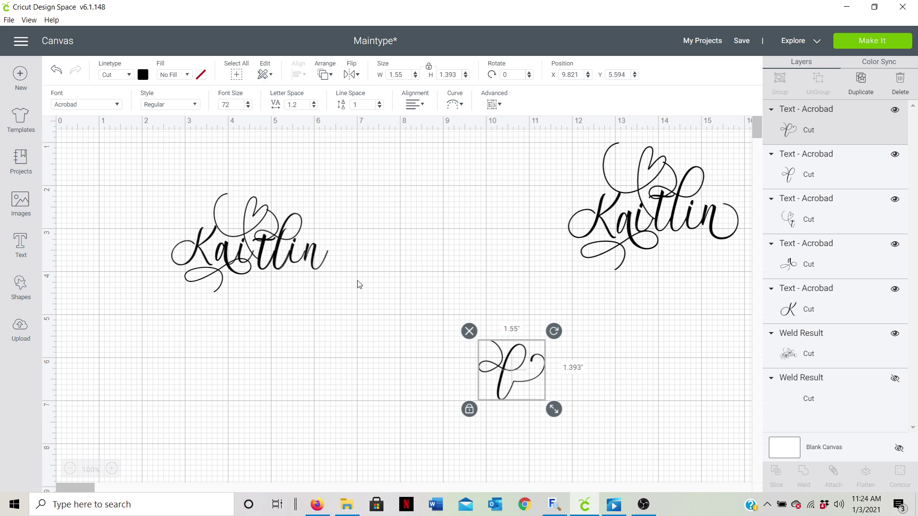
# - Switch to MainType and copy Acrobad's alternate lowercase n with the large looped tail (0xE224) to the clipboard
pyautogui.click(554, 504)
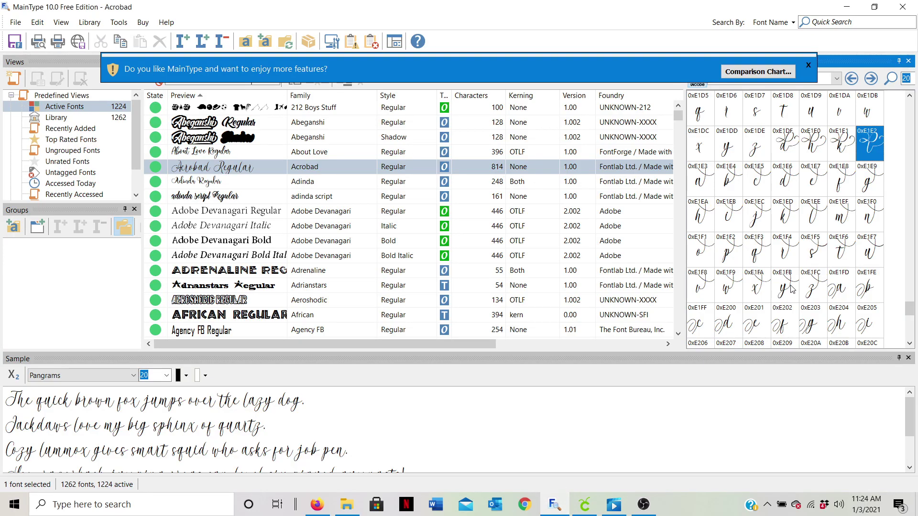
pyautogui.scroll(3, 791, 290)
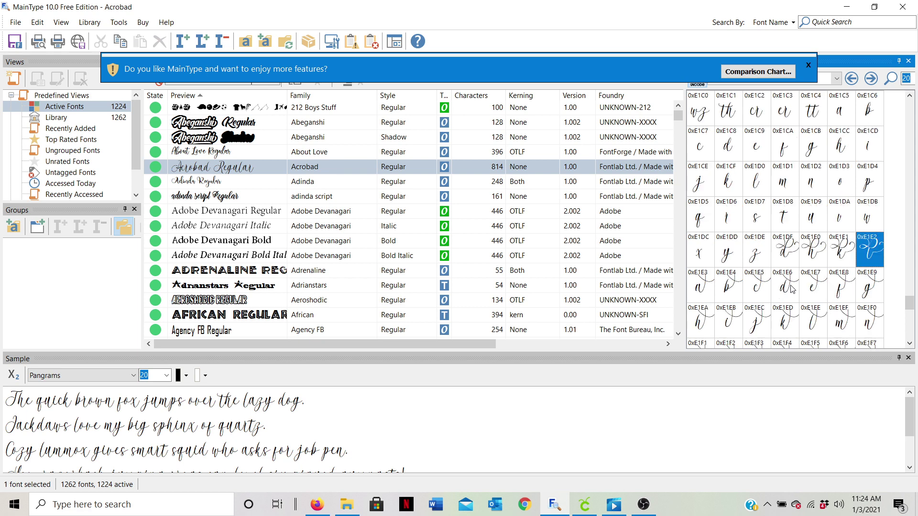
pyautogui.scroll(-3, 791, 290)
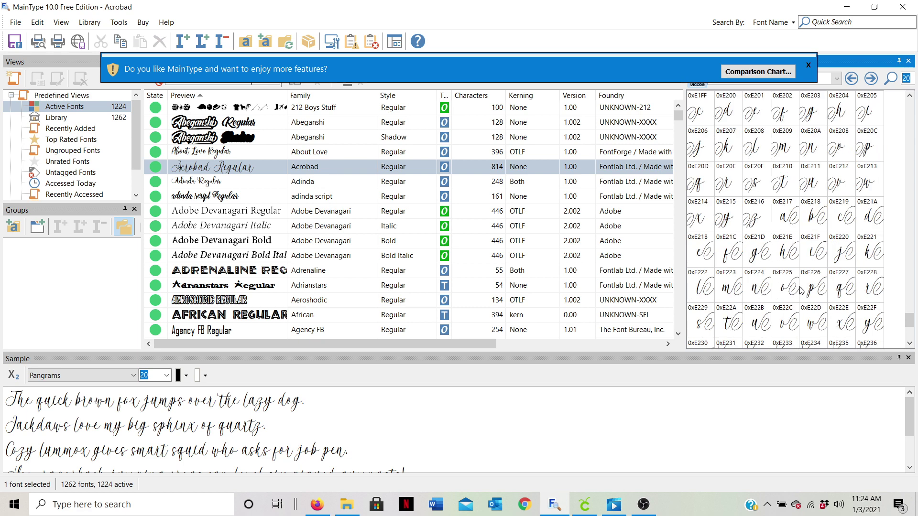
pyautogui.click(762, 290)
pyautogui.rightClick(762, 291)
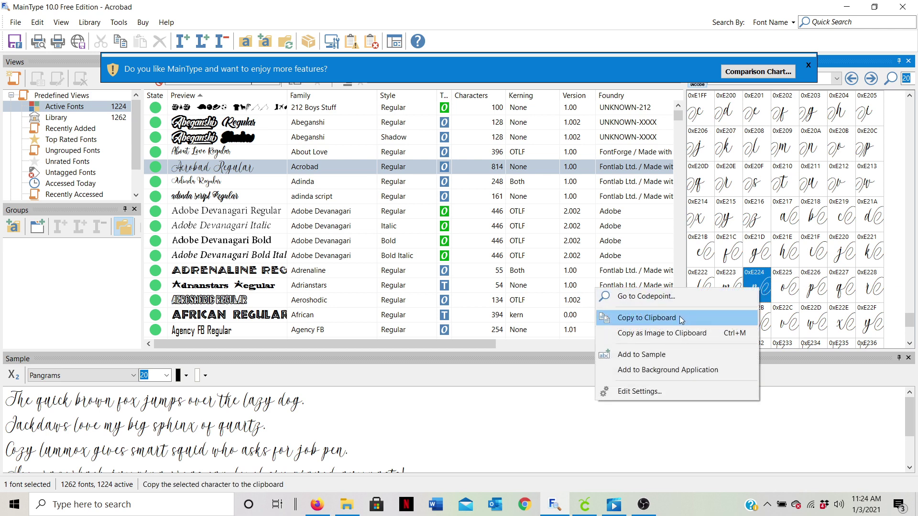
pyautogui.click(631, 317)
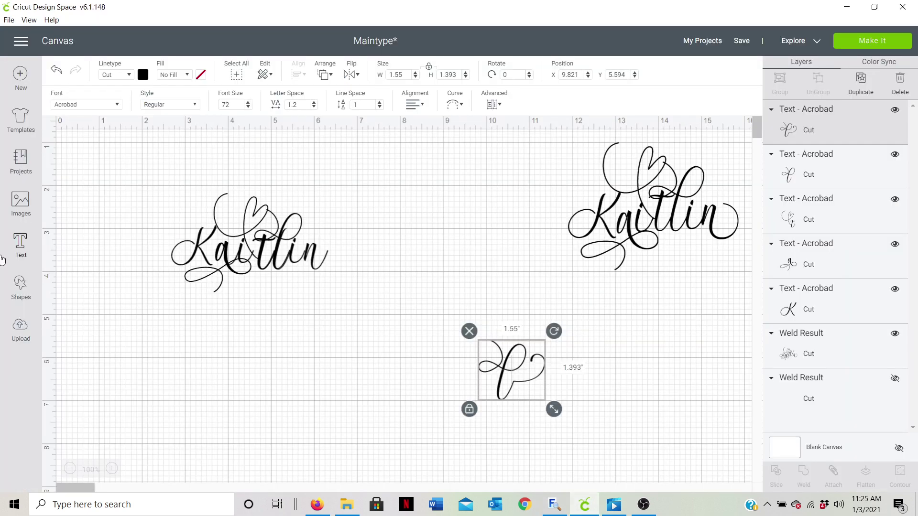
# - Paste the looped-tail n as a new Acrobad text object, trying it over the name's final n before setting it aside beside the spare l
pyautogui.click(20, 248)
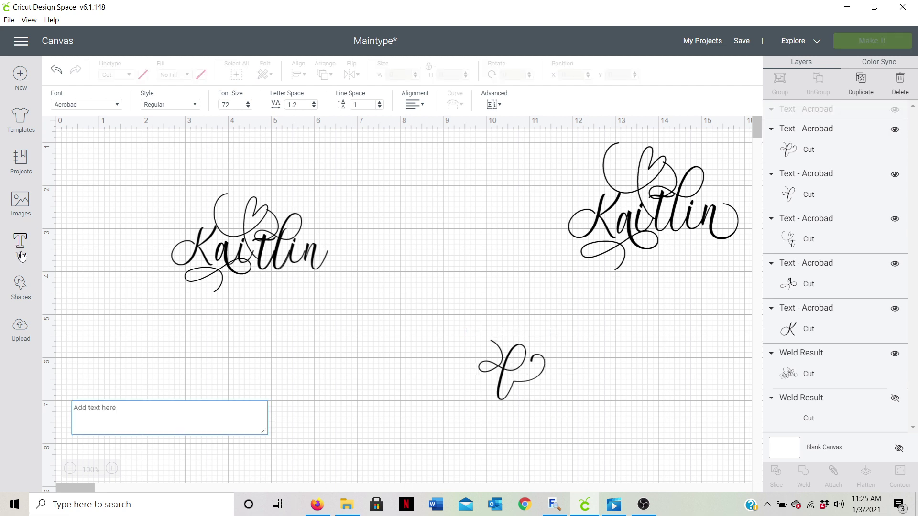
pyautogui.hotkey('ctrl', 'v')
pyautogui.moveTo(96, 454); pyautogui.dragTo(330, 270)
pyautogui.click(340, 417)
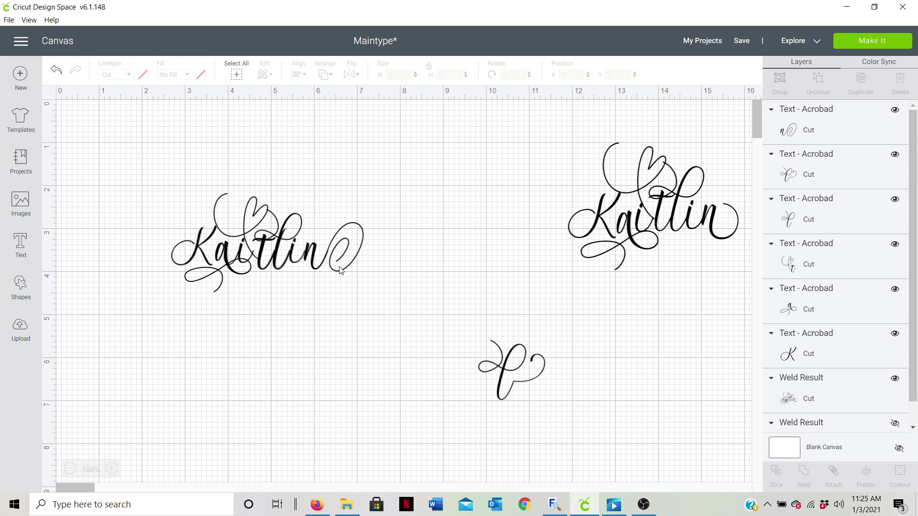
pyautogui.moveTo(340, 271); pyautogui.dragTo(417, 405)
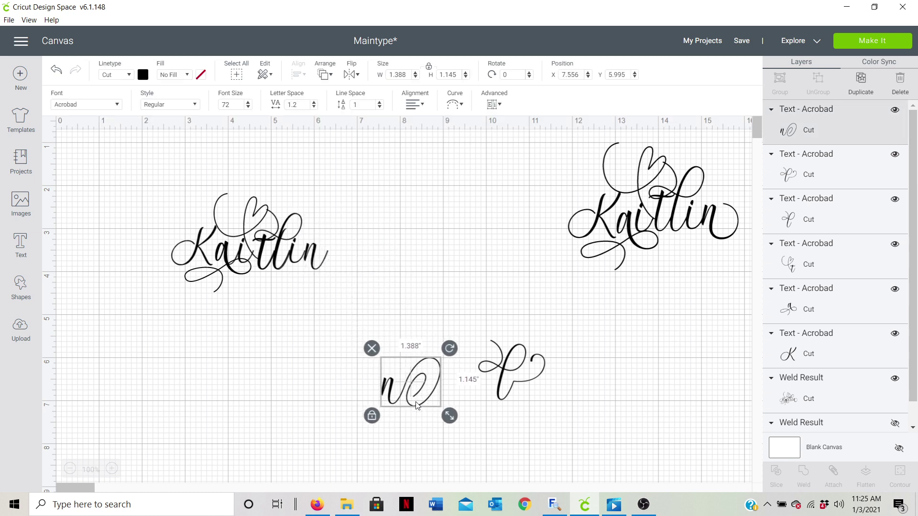
# - Switch to MainType and copy Acrobad's alternate lowercase n with the short curled-back tail (0xE143) to the clipboard
pyautogui.click(559, 510)
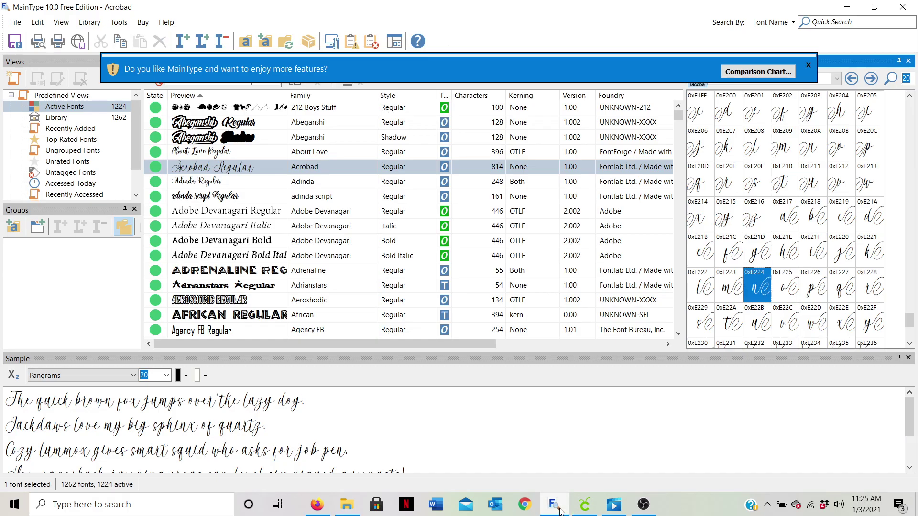
pyautogui.scroll(1, 844, 294)
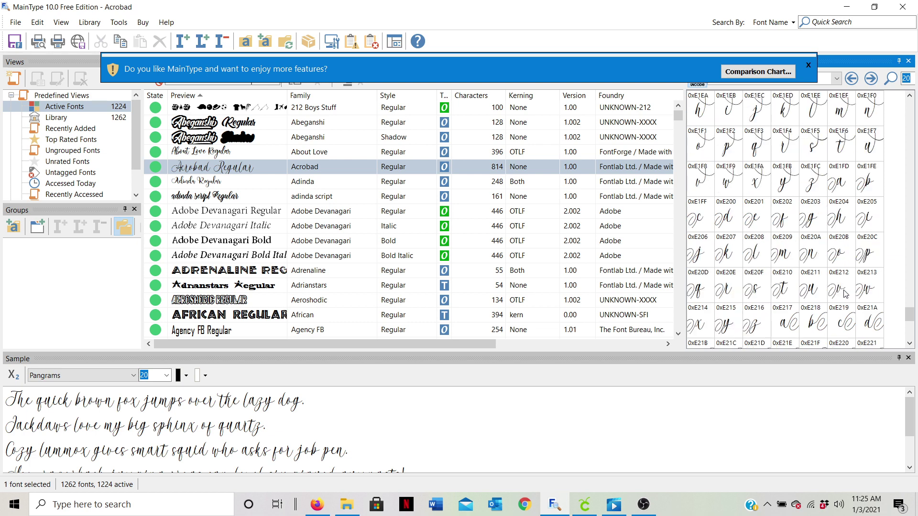
pyautogui.scroll(1, 844, 293)
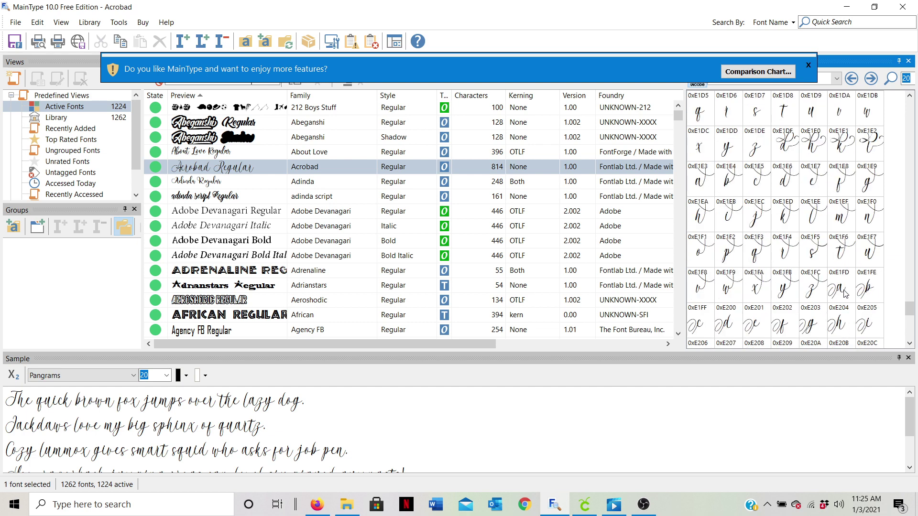
pyautogui.scroll(2, 845, 293)
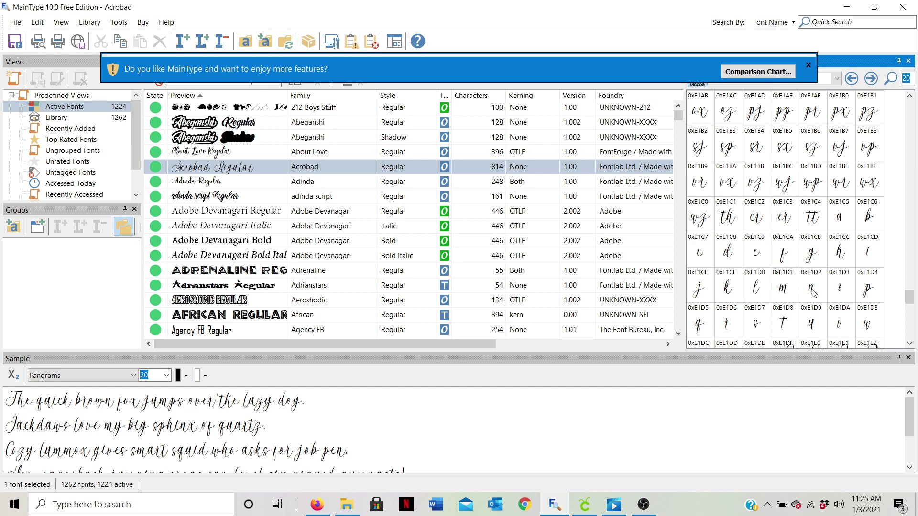
pyautogui.scroll(1, 813, 293)
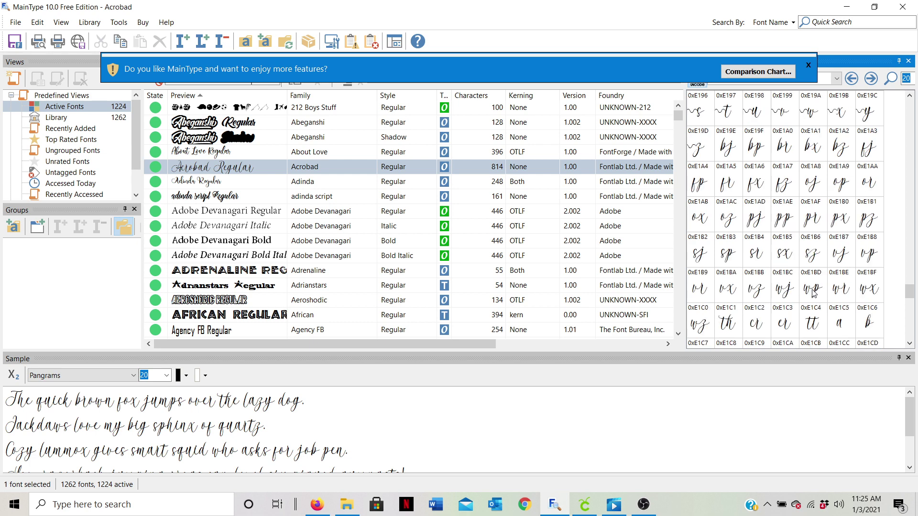
pyautogui.scroll(1, 813, 293)
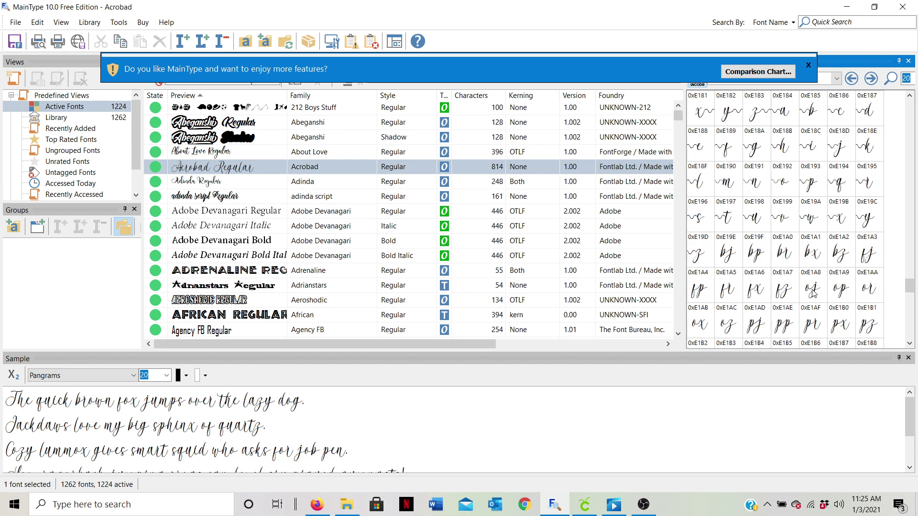
pyautogui.scroll(1, 813, 293)
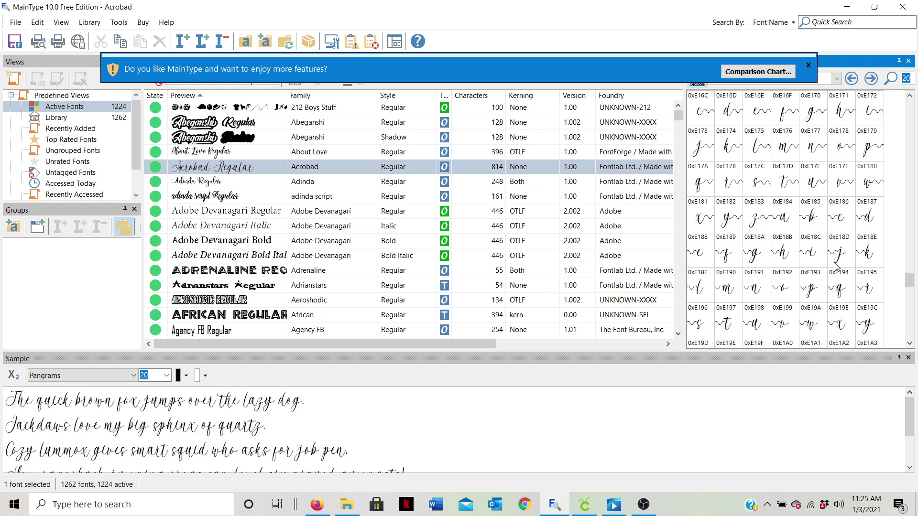
pyautogui.scroll(1, 834, 258)
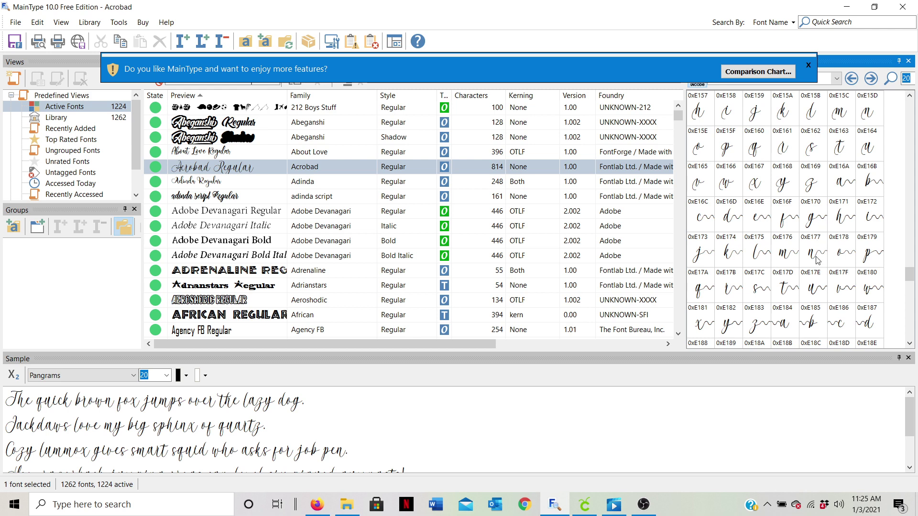
pyautogui.click(817, 260)
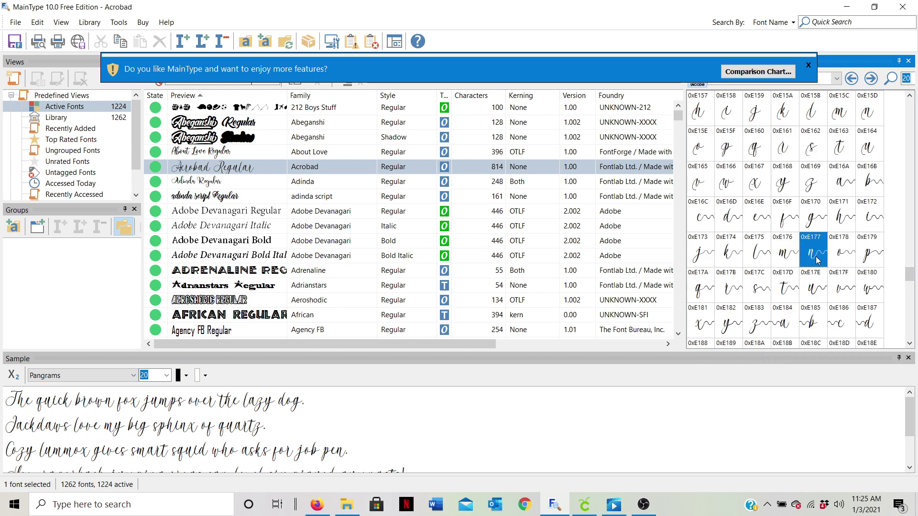
pyautogui.scroll(1, 818, 258)
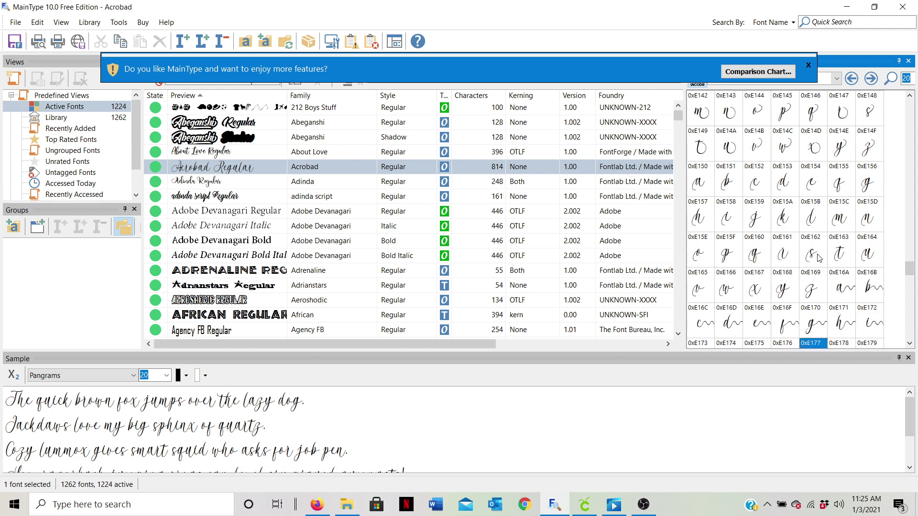
pyautogui.click(733, 114)
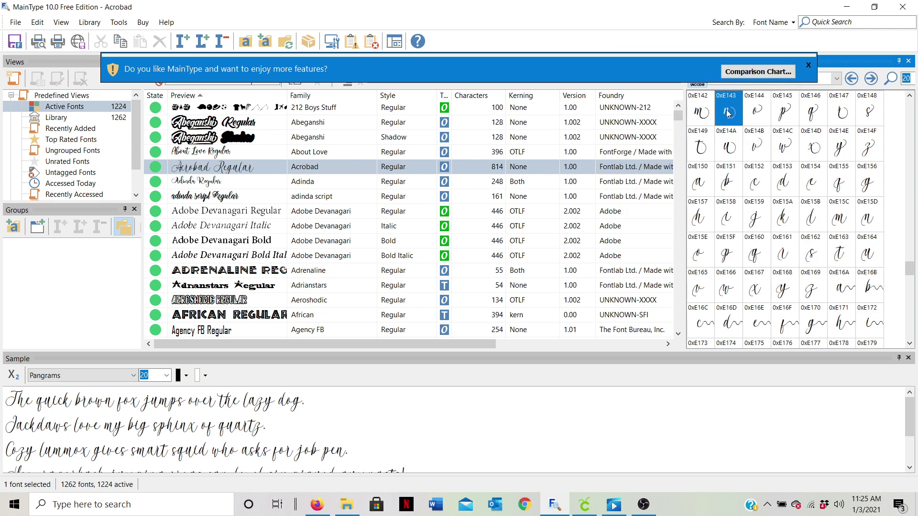
pyautogui.rightClick(727, 111)
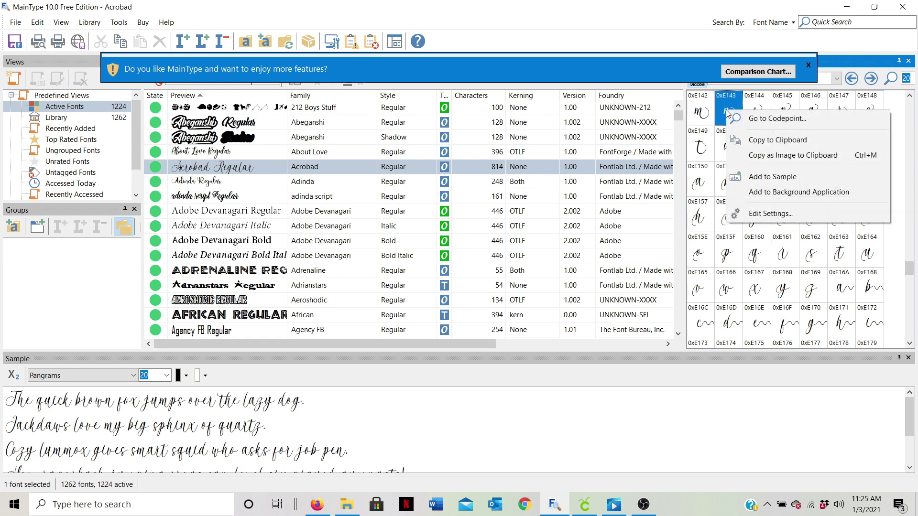
pyautogui.click(761, 144)
# - Switch to Cricut Design Space, replace the looped-tail n with the copied glyph, and place it over the name's final n
pyautogui.click(585, 505)
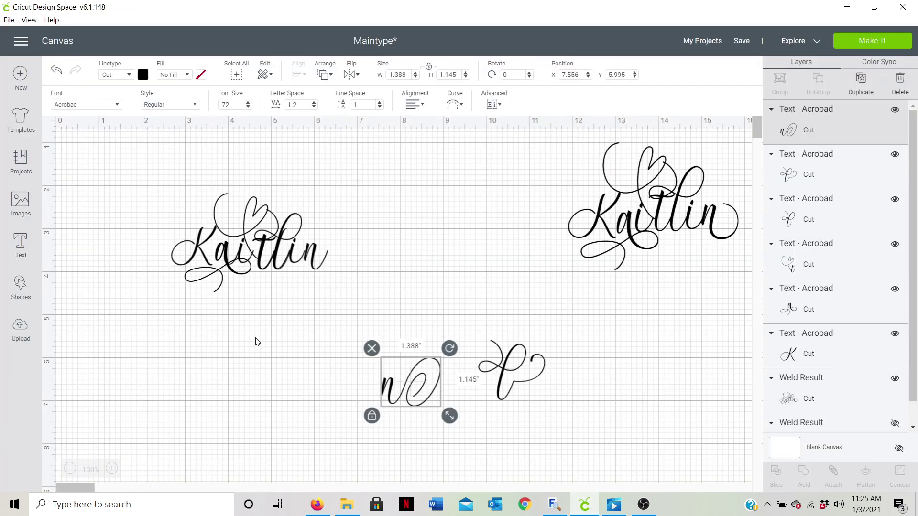
pyautogui.doubleClick(396, 397)
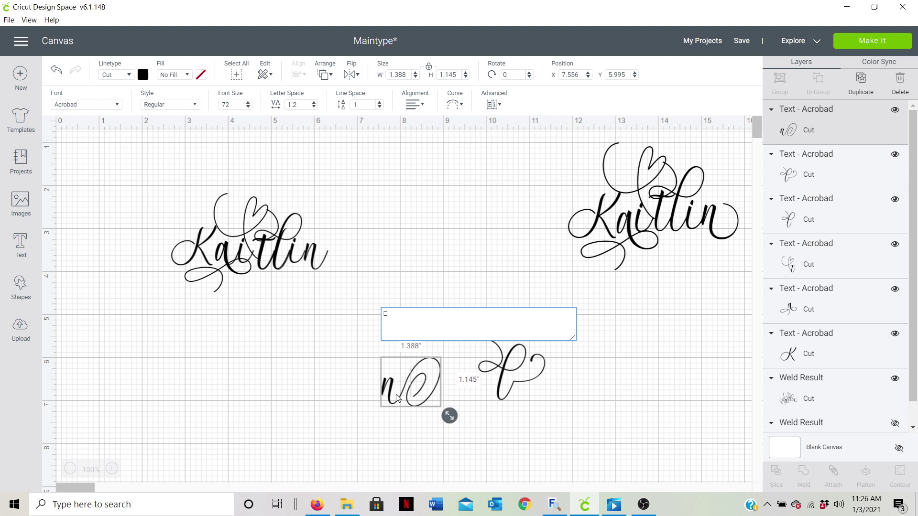
pyautogui.click(391, 401)
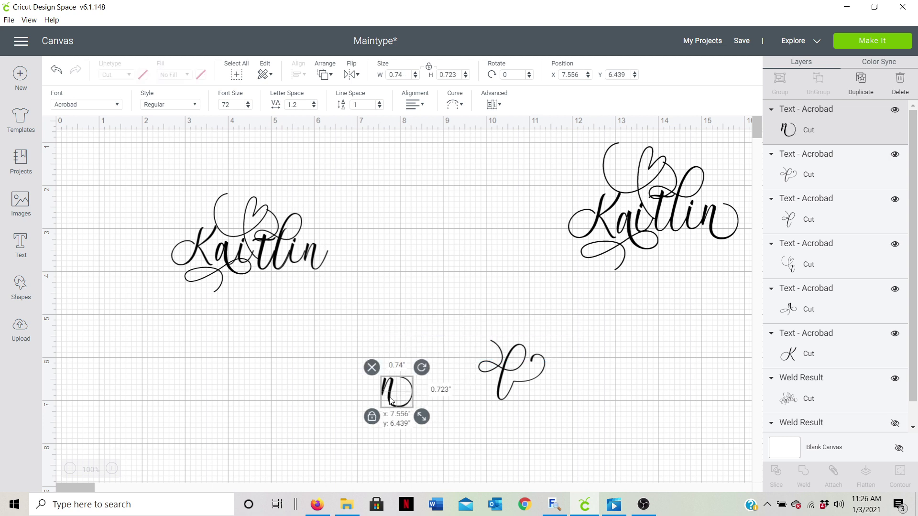
pyautogui.moveTo(391, 401); pyautogui.dragTo(313, 265)
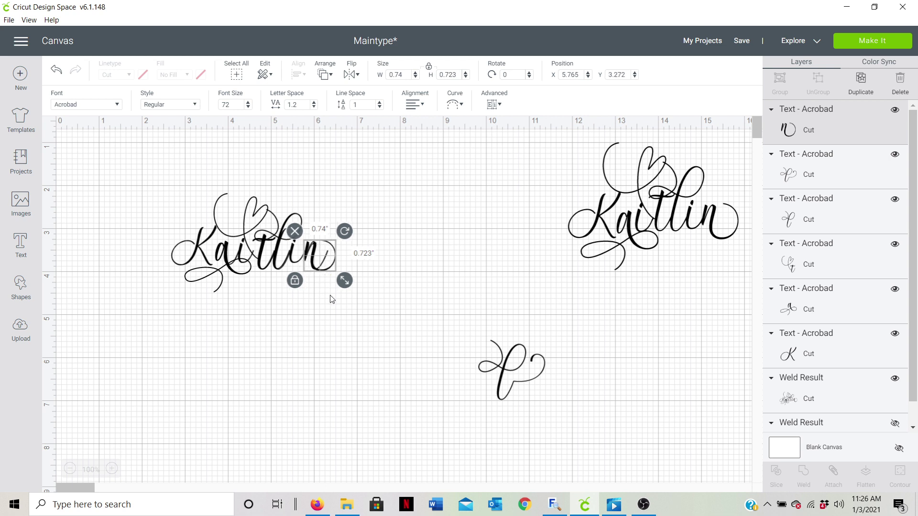
pyautogui.click(352, 404)
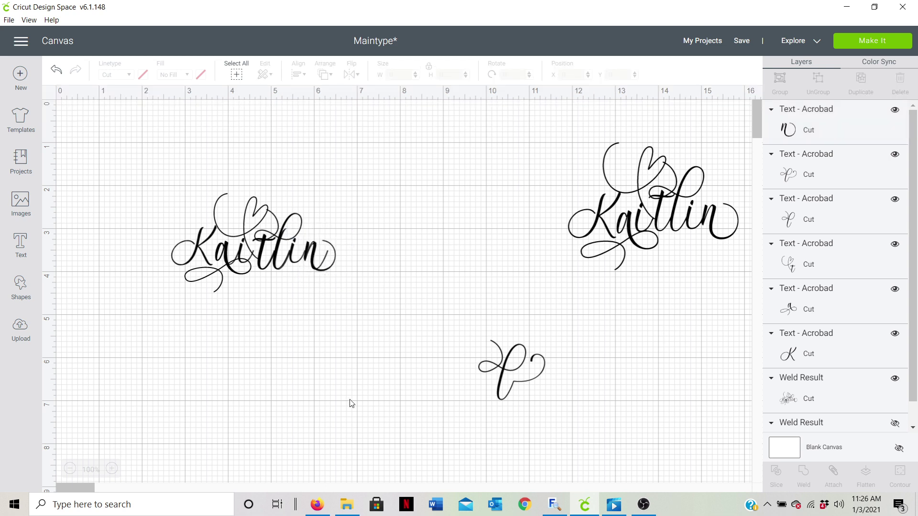
# - Ungroup the plain name into letters and move its plain a, t, l and n into the empty canvas area below
pyautogui.click(174, 259)
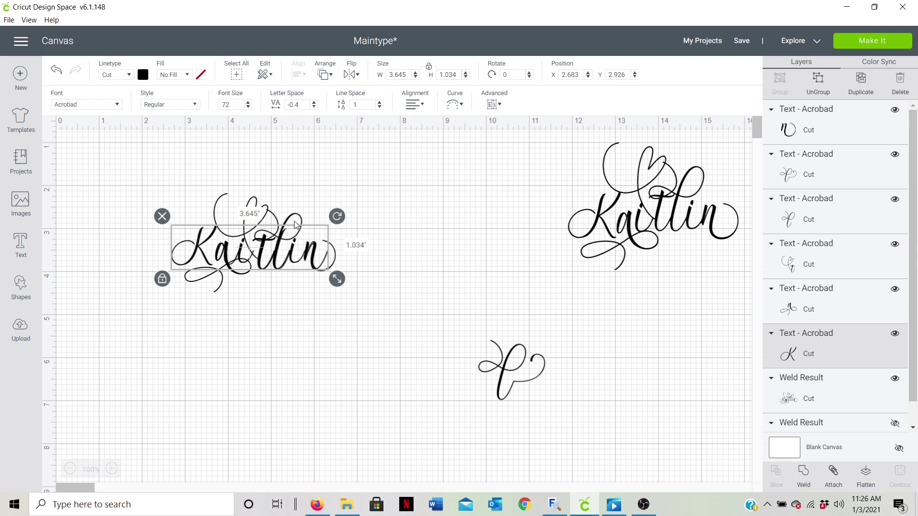
pyautogui.click(819, 95)
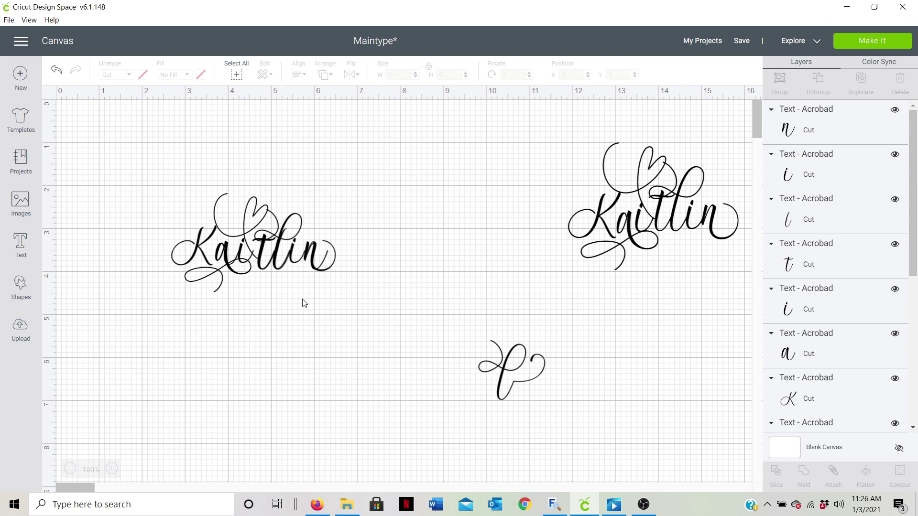
pyautogui.click(842, 354)
pyautogui.moveTo(226, 259); pyautogui.dragTo(341, 432)
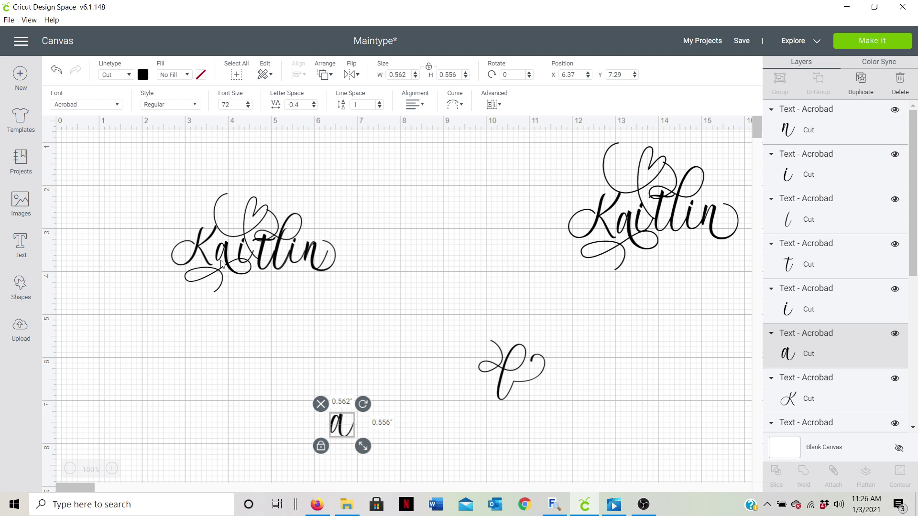
pyautogui.click(838, 254)
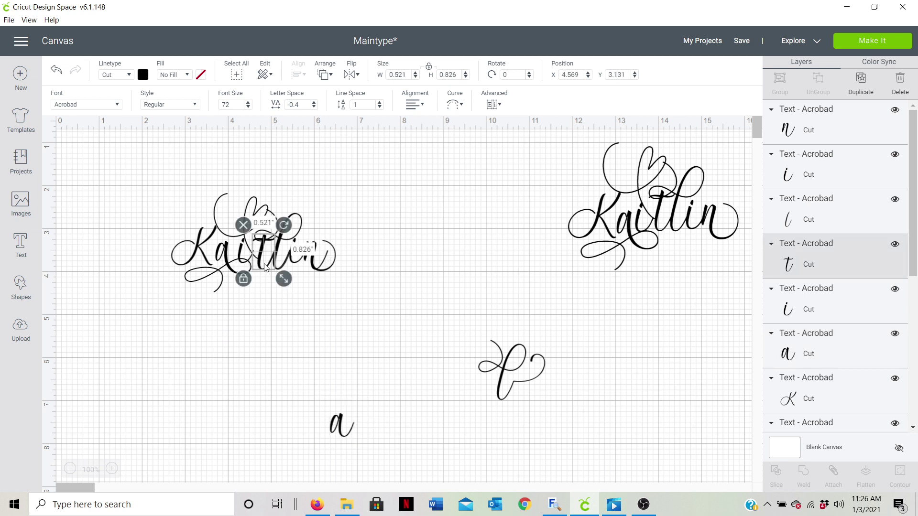
pyautogui.moveTo(266, 267); pyautogui.dragTo(397, 439)
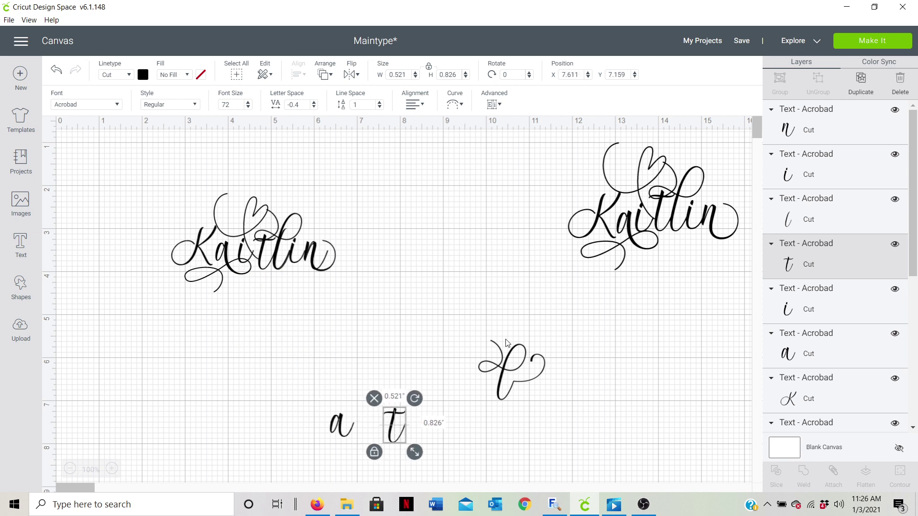
pyautogui.click(846, 224)
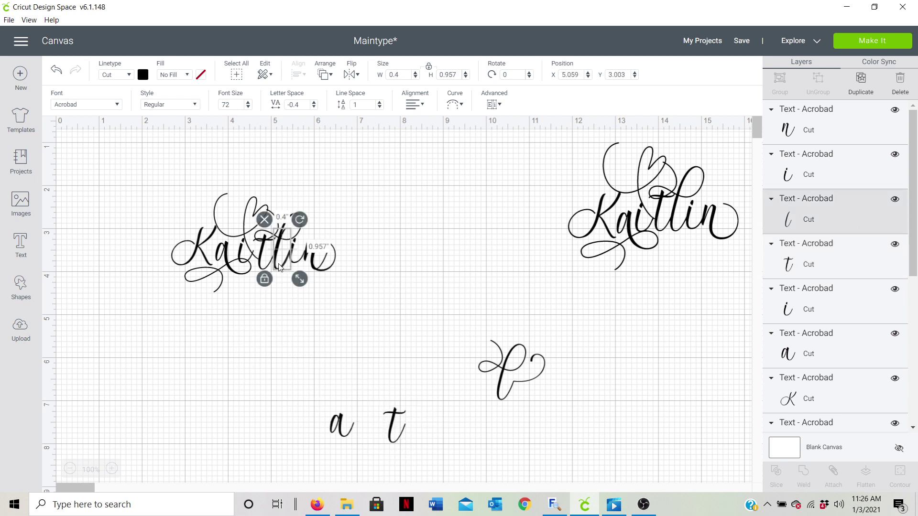
pyautogui.moveTo(286, 280); pyautogui.dragTo(310, 389)
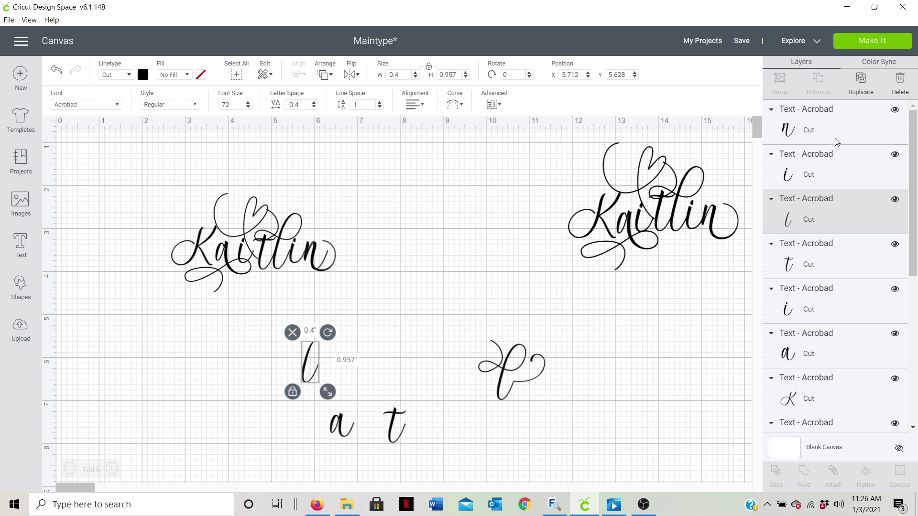
pyautogui.click(846, 126)
pyautogui.moveTo(311, 267); pyautogui.dragTo(457, 442)
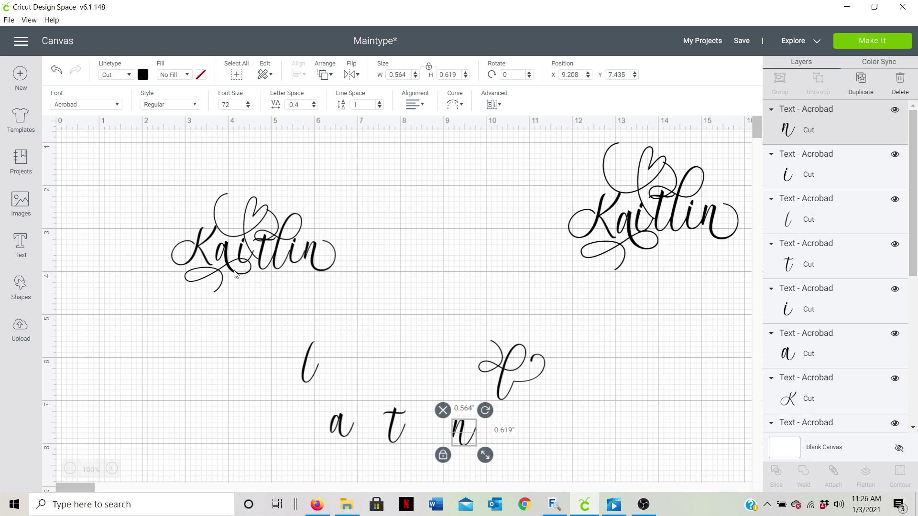
# - Reposition the K and the swash and plain letters closer together so the strokes of the left-hand name connect
pyautogui.moveTo(234, 278)
pyautogui.mouseDown()
pyautogui.moveTo(230, 268)
pyautogui.moveTo(251, 281)
pyautogui.mouseUp()
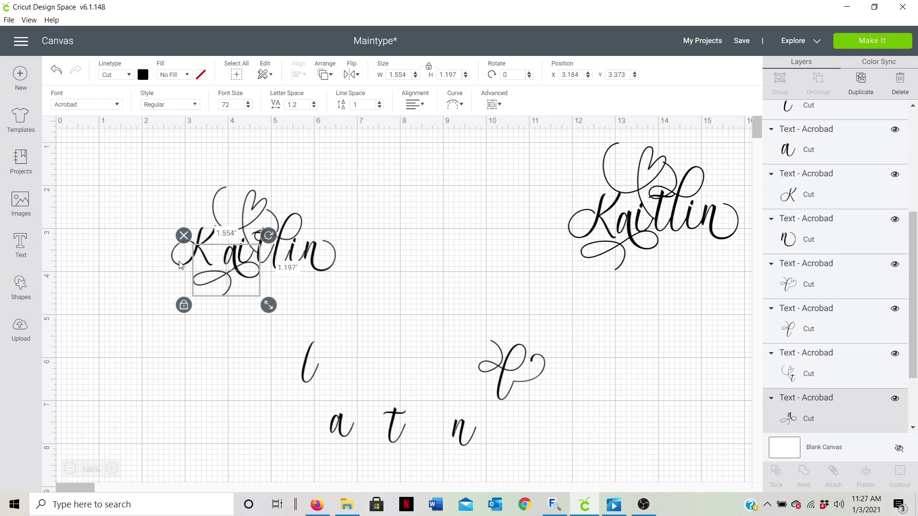
pyautogui.moveTo(182, 262); pyautogui.dragTo(206, 282)
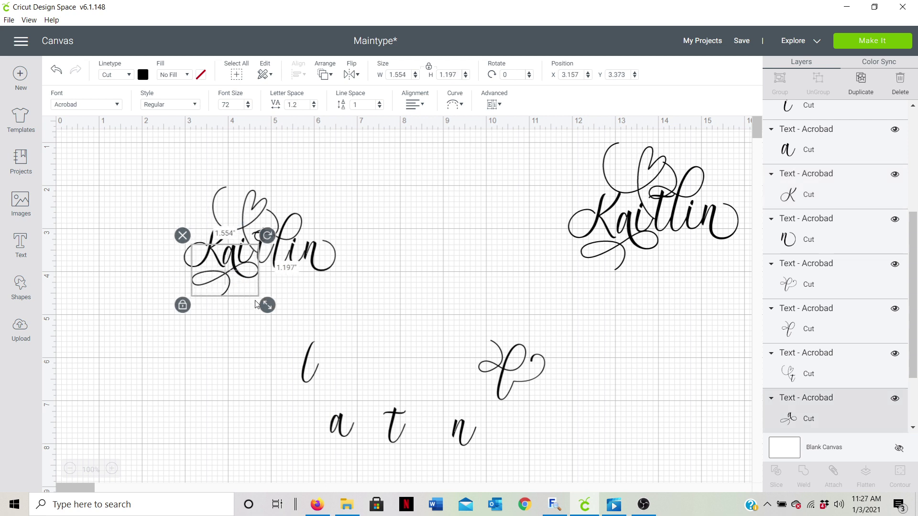
pyautogui.click(338, 310)
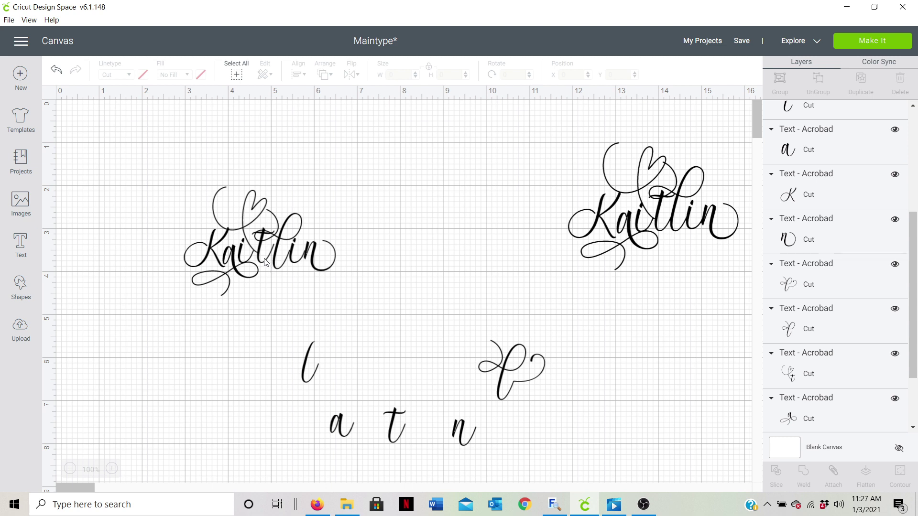
pyautogui.click(266, 261)
pyautogui.moveTo(265, 260); pyautogui.dragTo(324, 270)
pyautogui.click(329, 306)
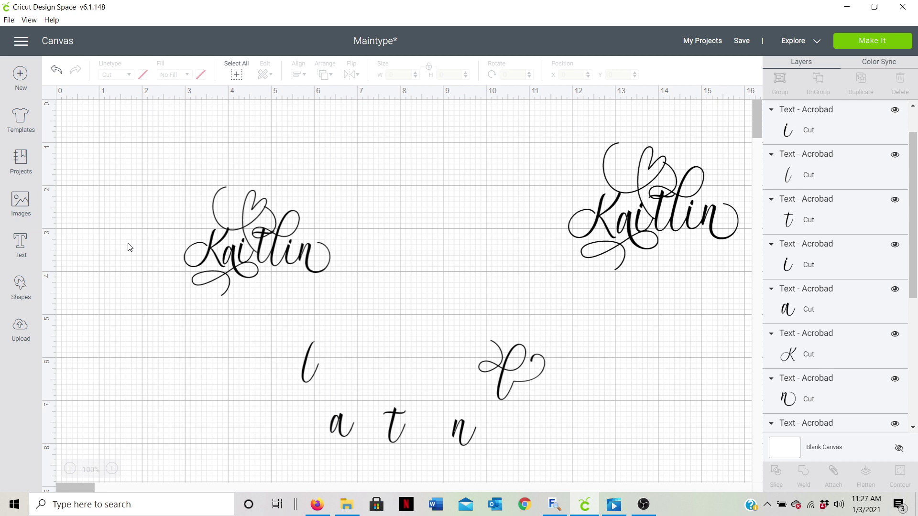
# - Group all letters of the assembled left-hand name, leaving out the spare letters below
pyautogui.moveTo(121, 204); pyautogui.dragTo(368, 297)
pyautogui.click(420, 195)
pyautogui.moveTo(134, 185); pyautogui.dragTo(385, 304)
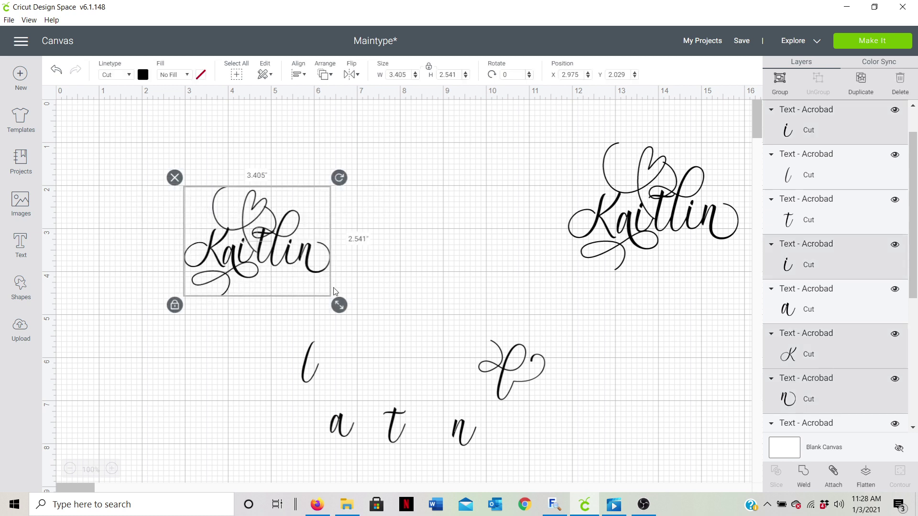
pyautogui.click(780, 82)
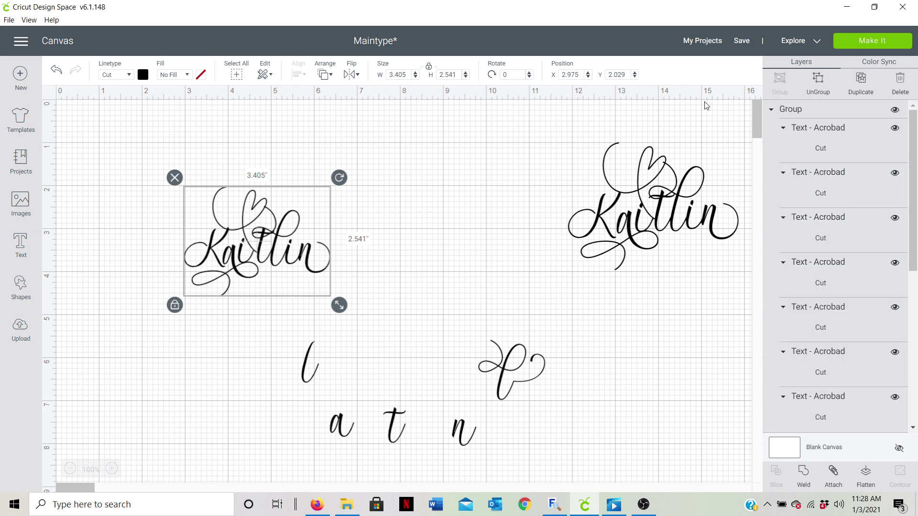
# - Weld the grouped name into one shape and move it level with the reference design, at about X 3.57, Y 1.0
pyautogui.moveTo(312, 248); pyautogui.dragTo(284, 266)
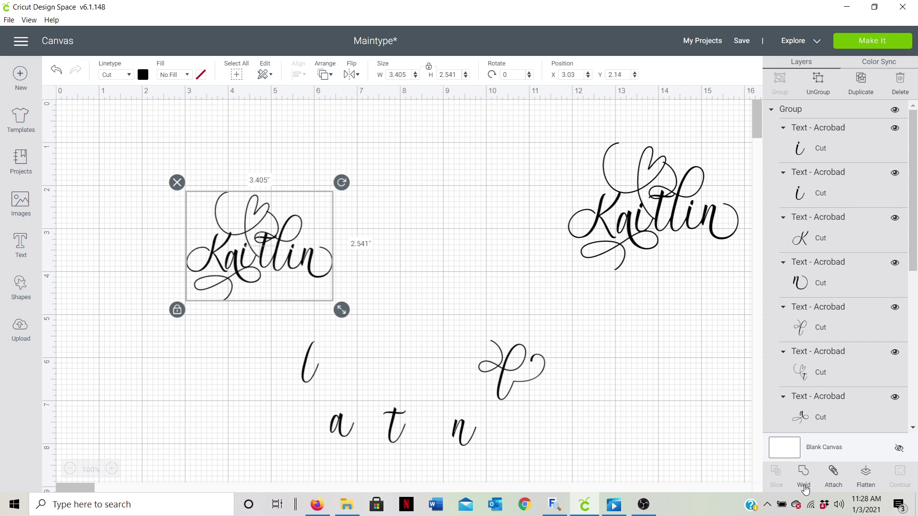
pyautogui.click(806, 488)
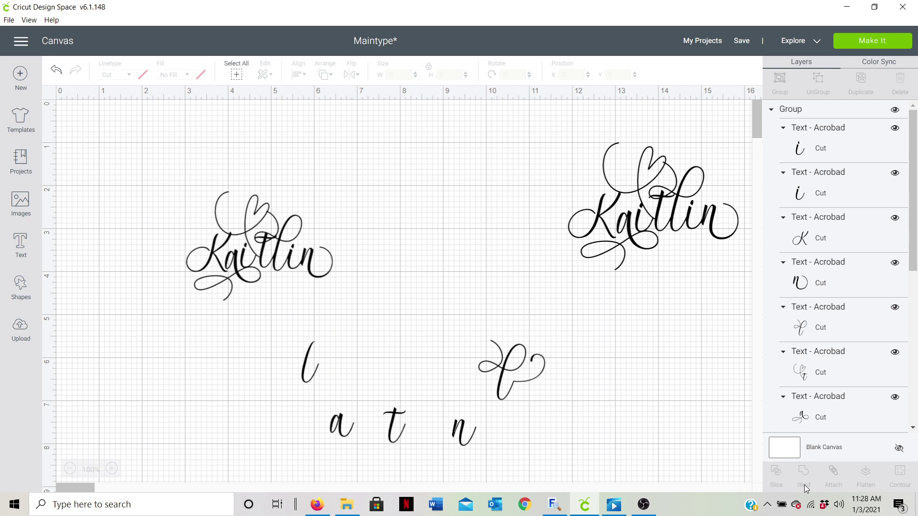
pyautogui.moveTo(303, 285); pyautogui.dragTo(326, 236)
pyautogui.moveTo(314, 206); pyautogui.dragTo(314, 204)
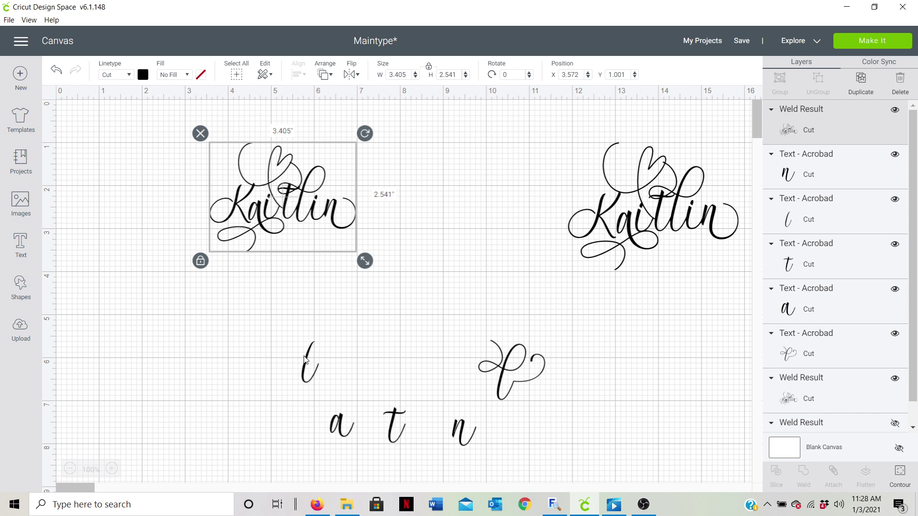
# - Delete the spare l, a, t and n and the leftover swash glyph from the lower canvas area
pyautogui.moveTo(273, 350); pyautogui.dragTo(569, 452)
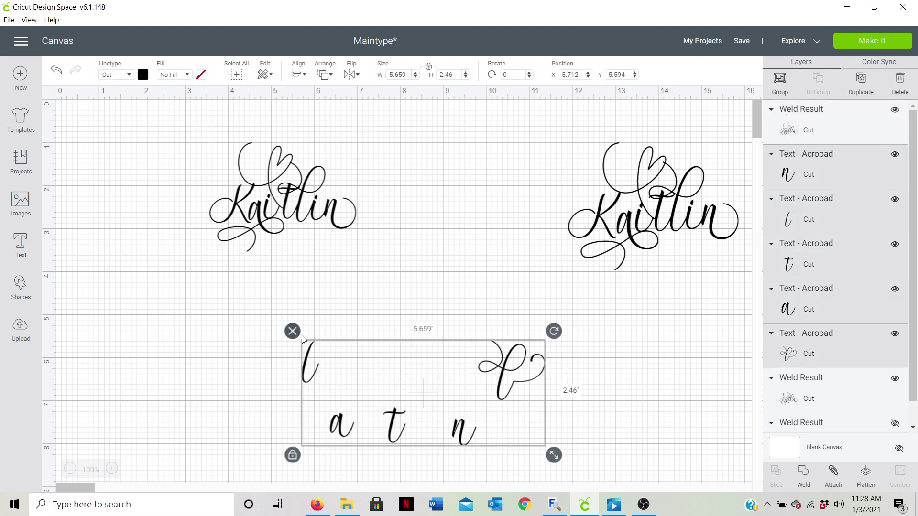
pyautogui.click(273, 372)
pyautogui.click(314, 383)
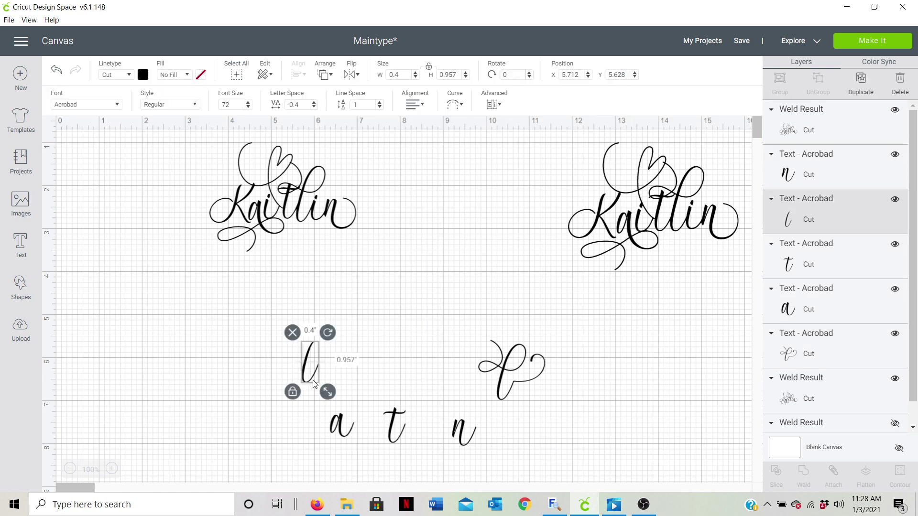
pyautogui.moveTo(228, 340); pyautogui.dragTo(556, 447)
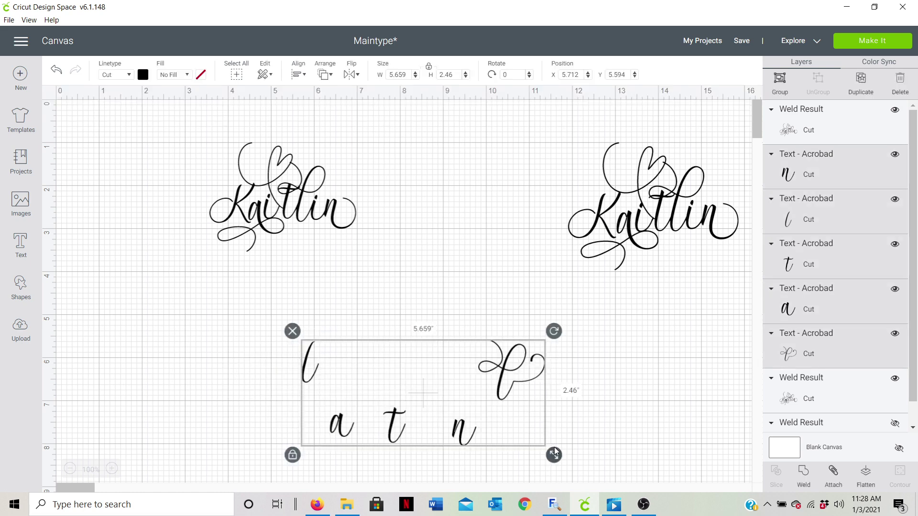
pyautogui.click(293, 331)
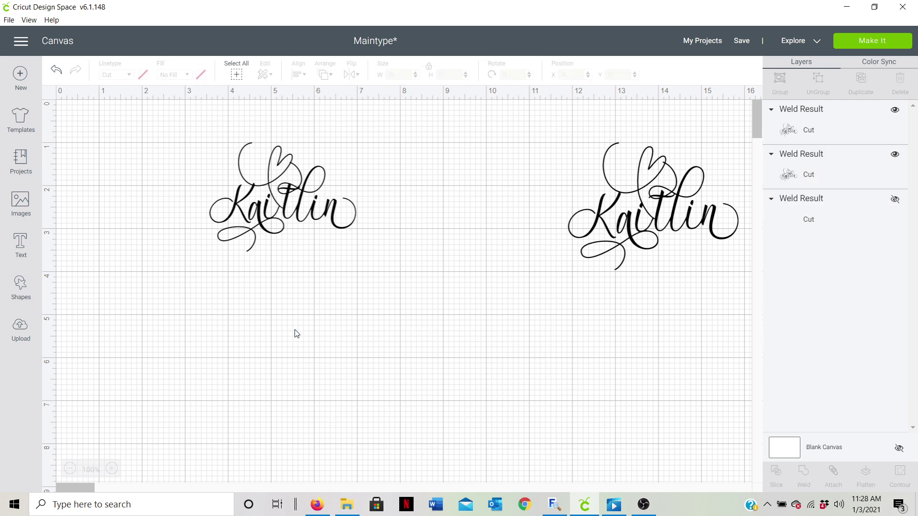
# - Move the newly welded name to about X 2.32, Y 2.10 and enlarge it proportionally to about 4.975 × 3.712 inches
pyautogui.click(296, 215)
pyautogui.moveTo(279, 216); pyautogui.dragTo(212, 273)
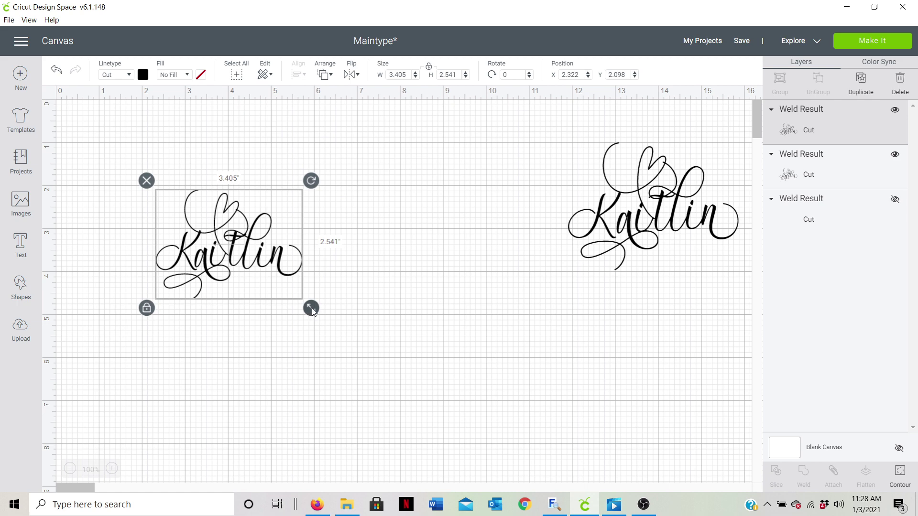
pyautogui.moveTo(312, 309); pyautogui.dragTo(398, 366)
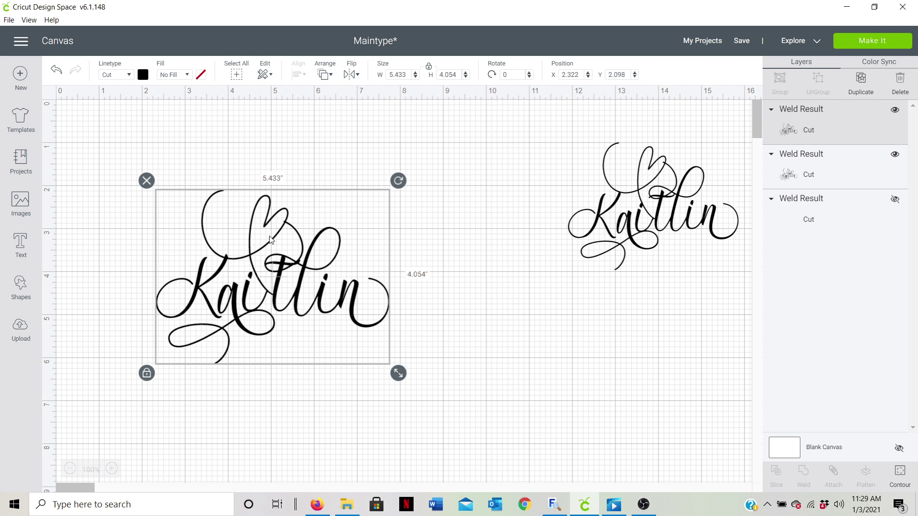
pyautogui.moveTo(396, 367); pyautogui.dragTo(381, 357)
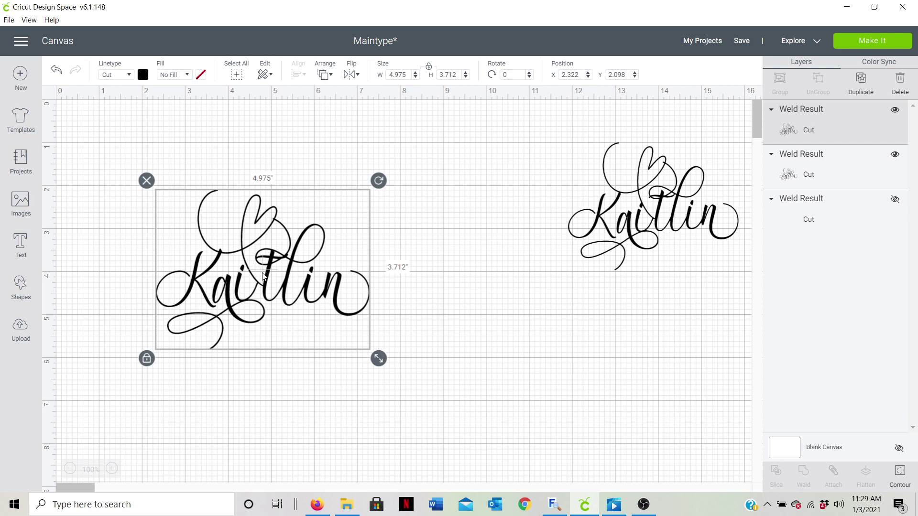
# - Hide the original reference design and move the new welded name to about X 3.52, Y 2.35
pyautogui.click(628, 231)
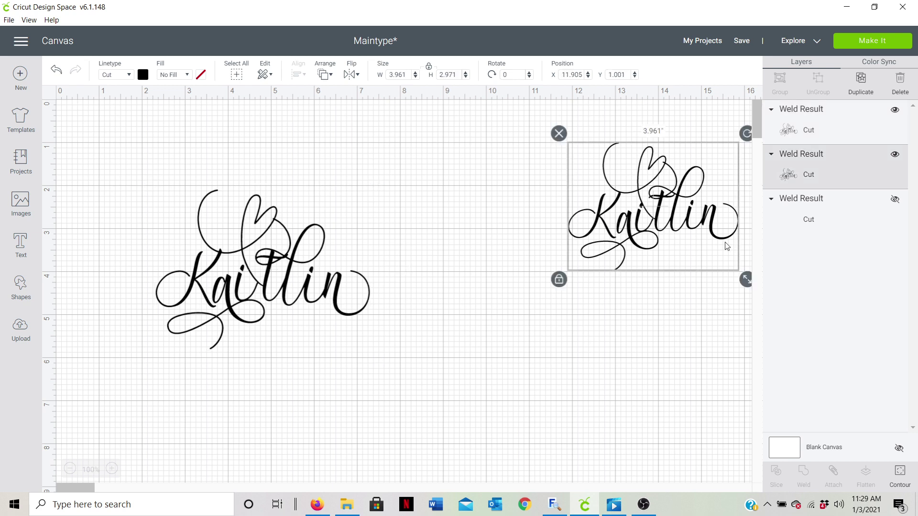
pyautogui.click(901, 158)
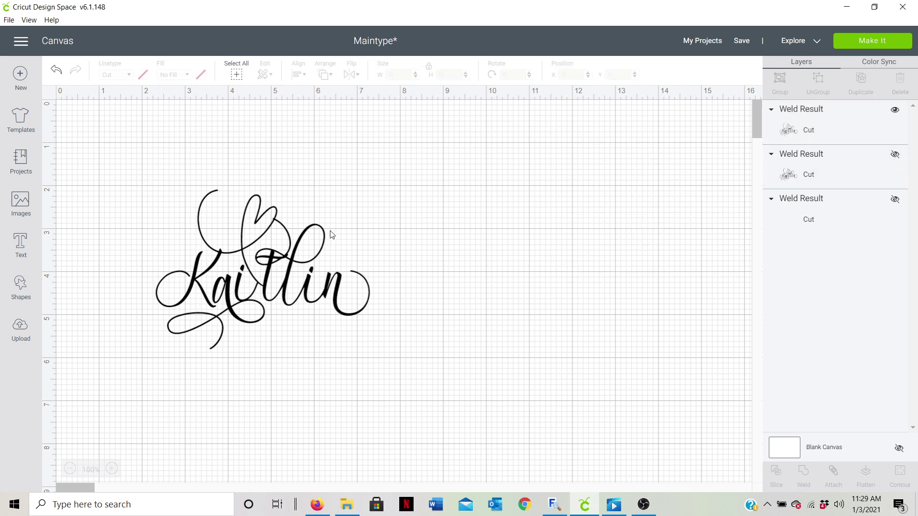
pyautogui.click(282, 245)
pyautogui.moveTo(282, 245); pyautogui.dragTo(325, 260)
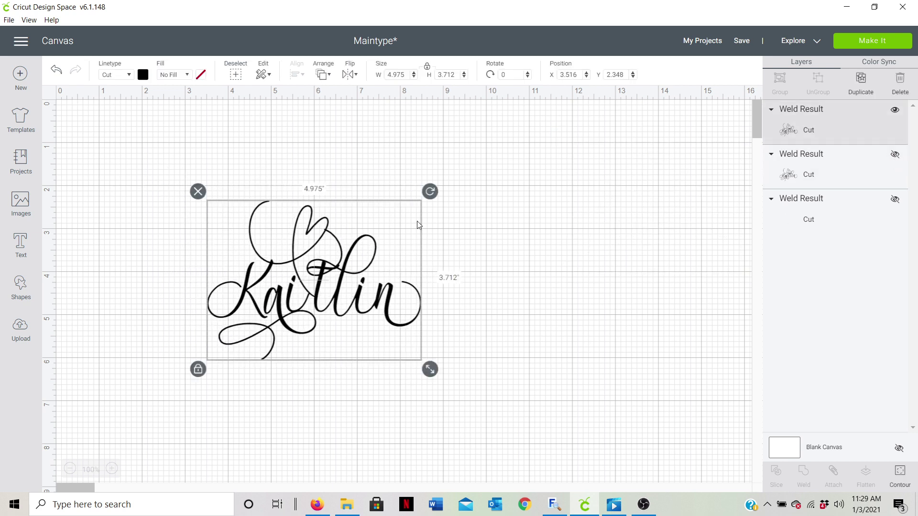
# - Send the design to be made, accept the 12" x 12" mat layout, and set the base material to Premium Vinyl – Holographic
pyautogui.click(871, 43)
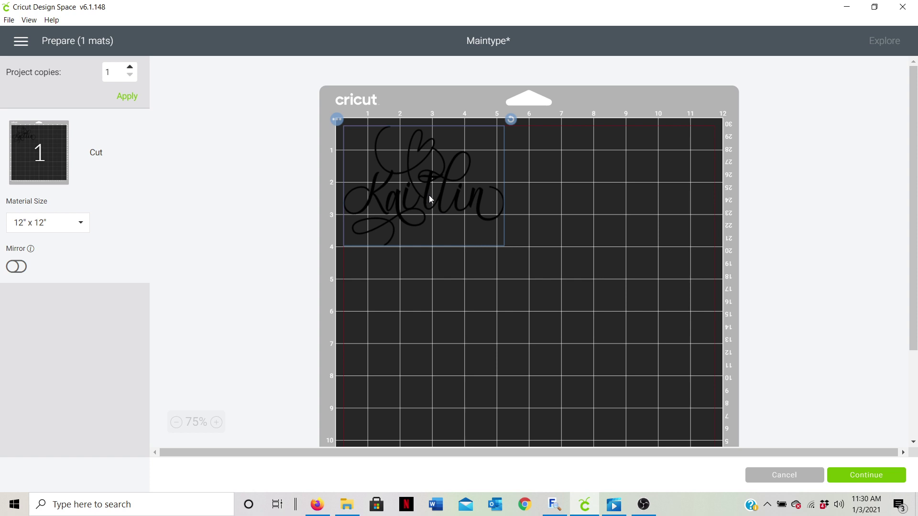
pyautogui.click(858, 478)
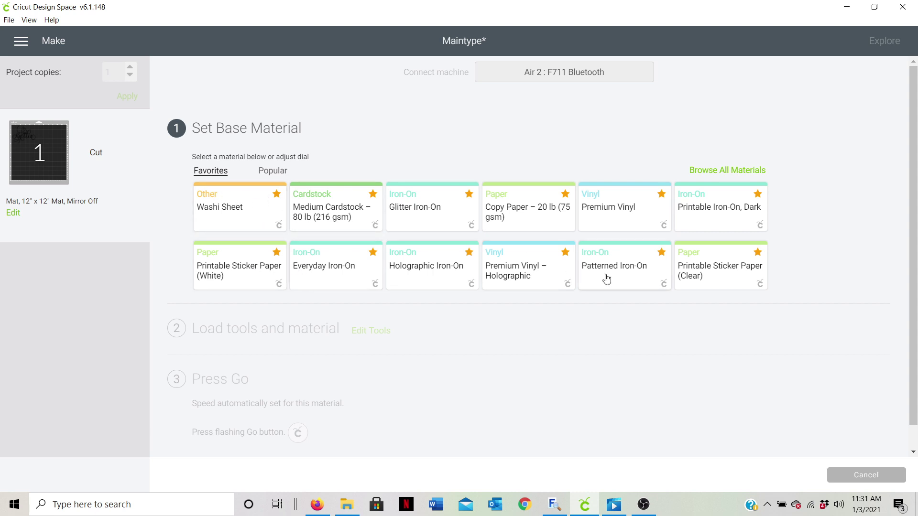
pyautogui.click(518, 271)
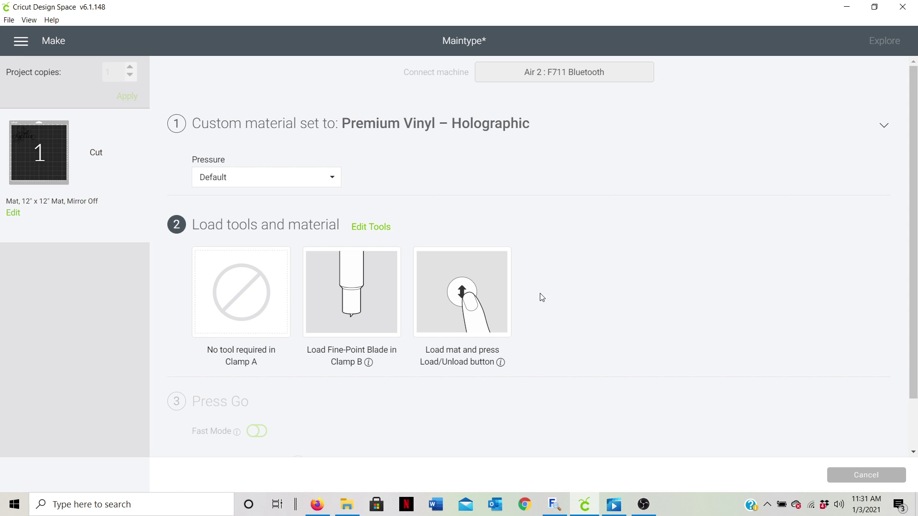
pyautogui.click(643, 506)
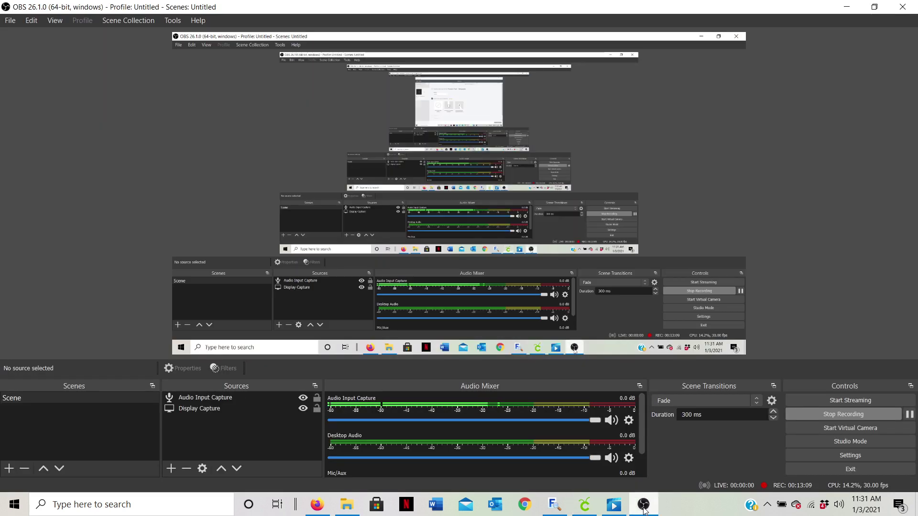